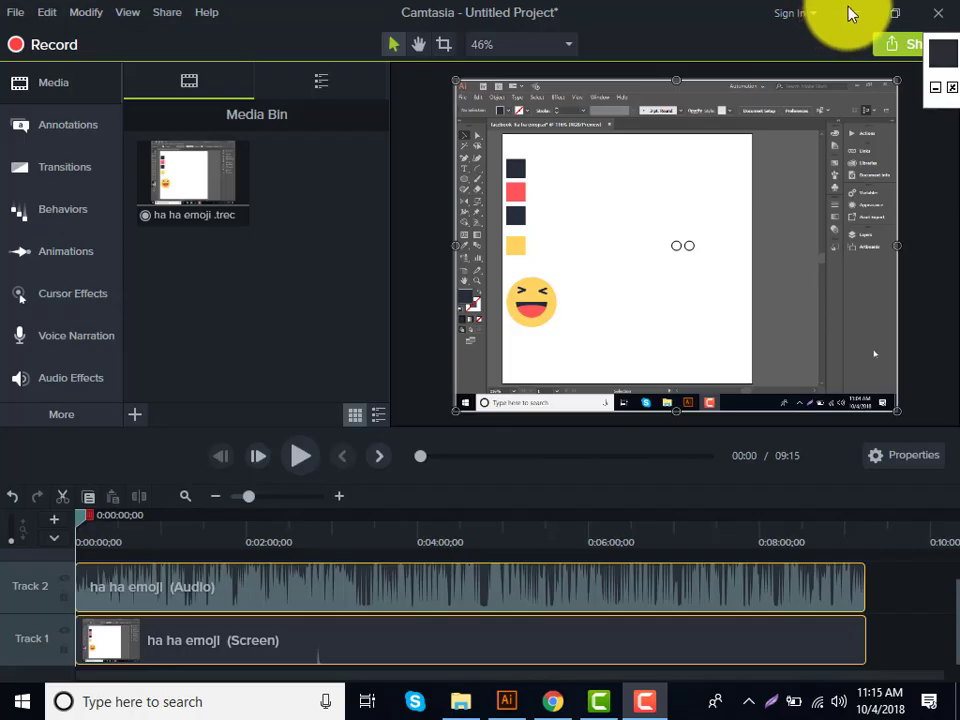
Open sad.ai from Graphics Design (D:) > fb emoji in Illustrator
left_click(850, 12)
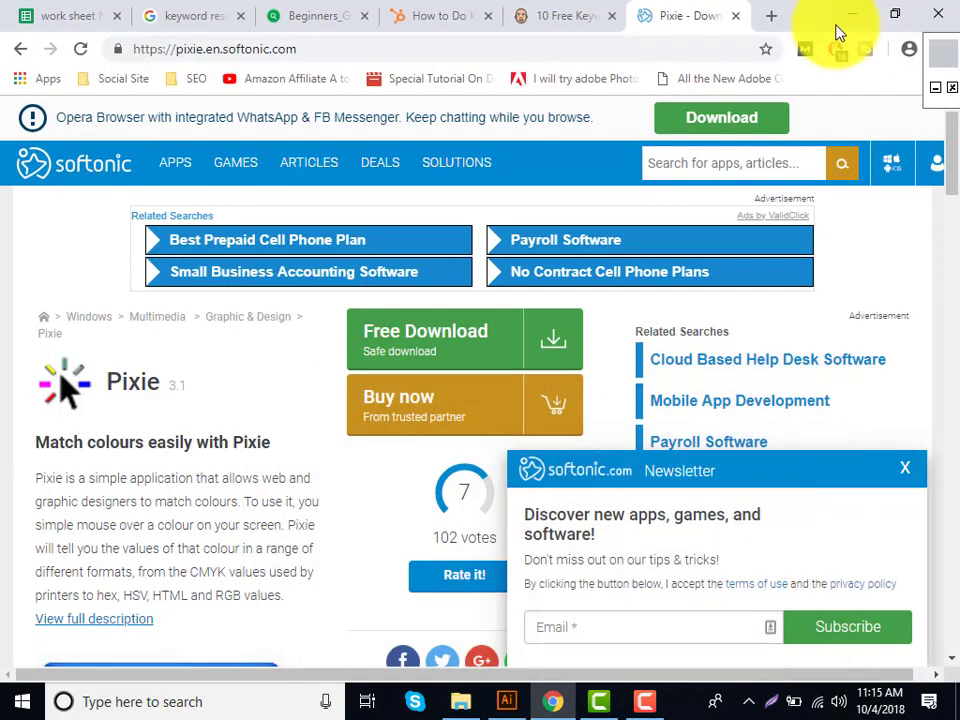
left_click(458, 701)
left_click(201, 268)
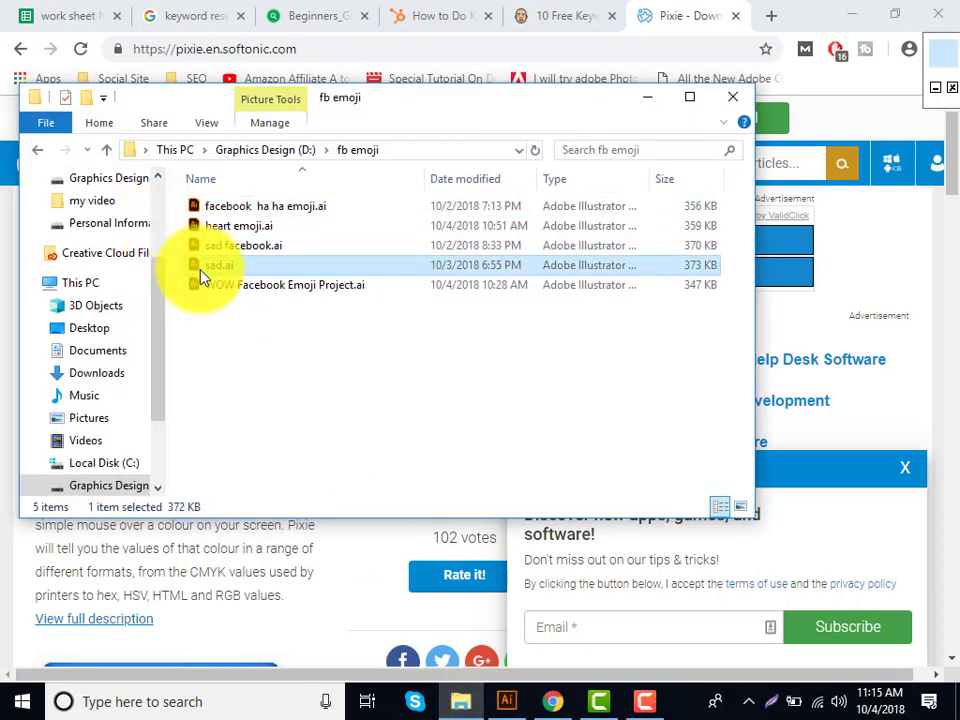
double_click(205, 277)
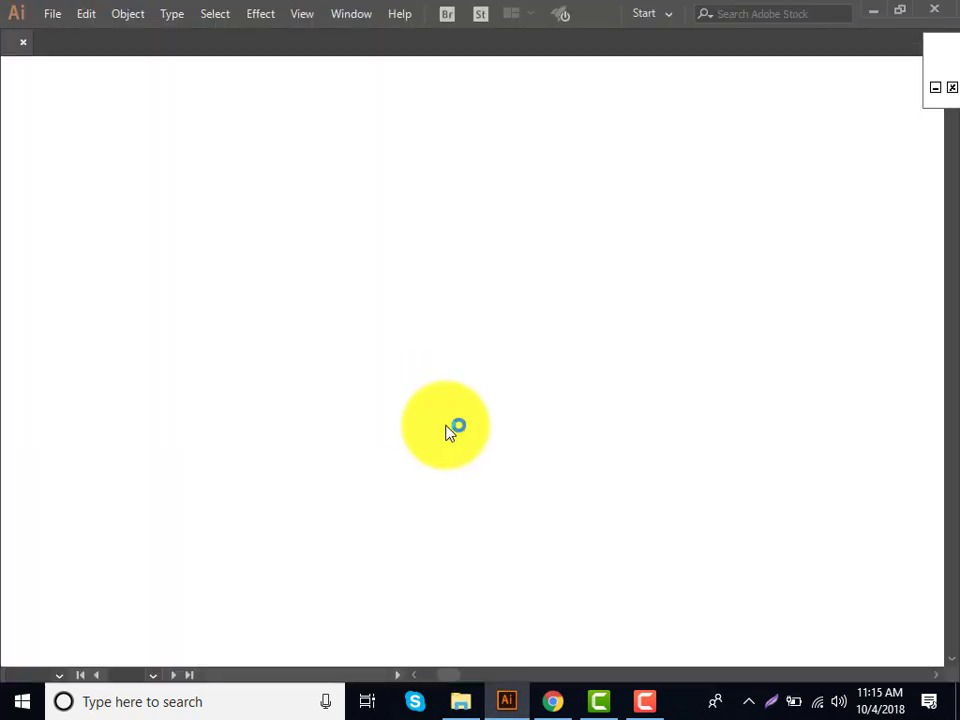
Drag the angry emoji group to the artboard's upper-left corner
left_click(650, 704)
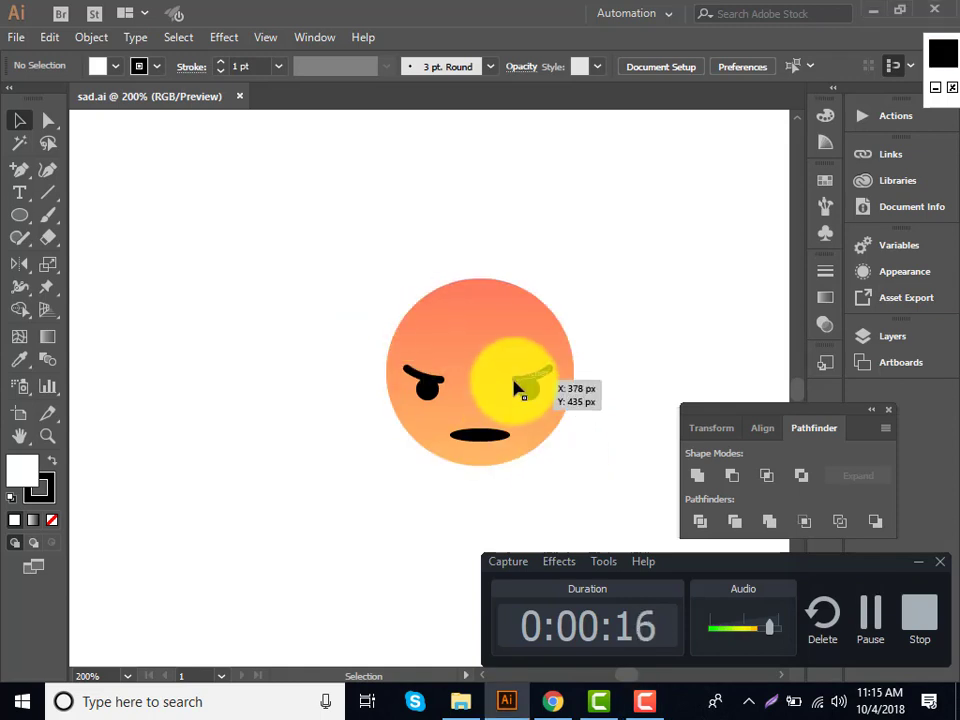
left_click_drag(521, 388, 214, 262)
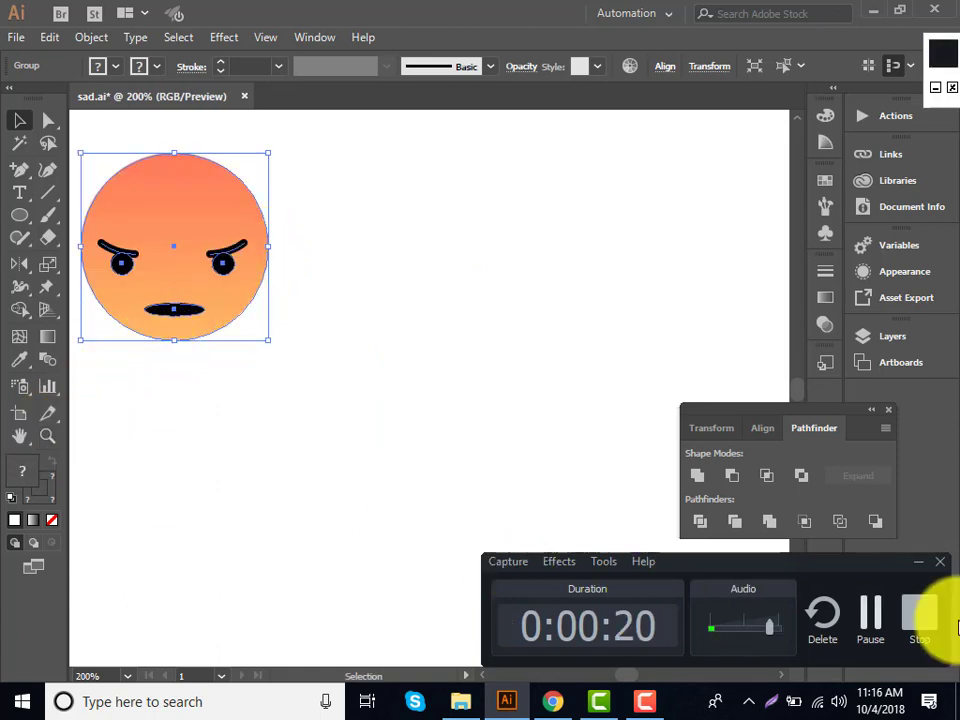
left_click(921, 563)
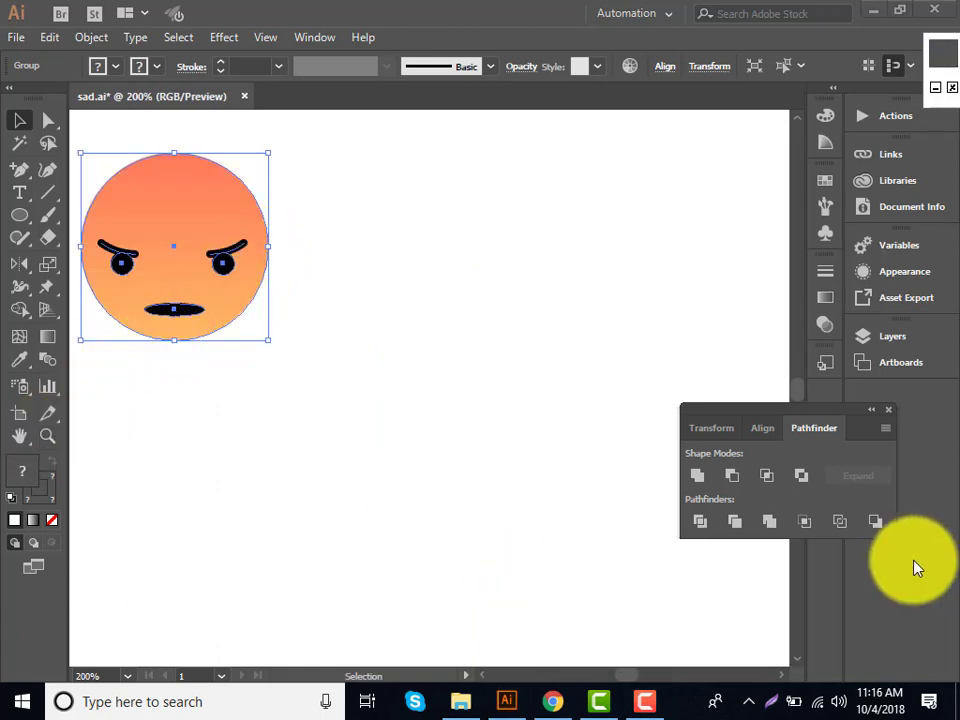
left_click(18, 235)
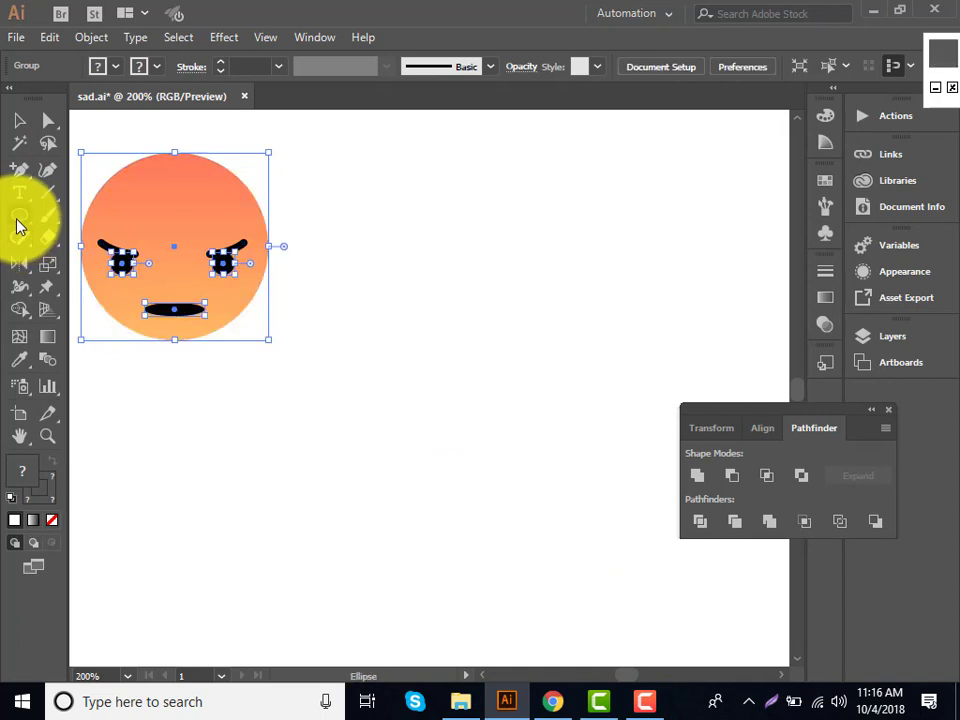
Create a 100 × 100 px circle with the Ellipse tool
left_click(563, 544)
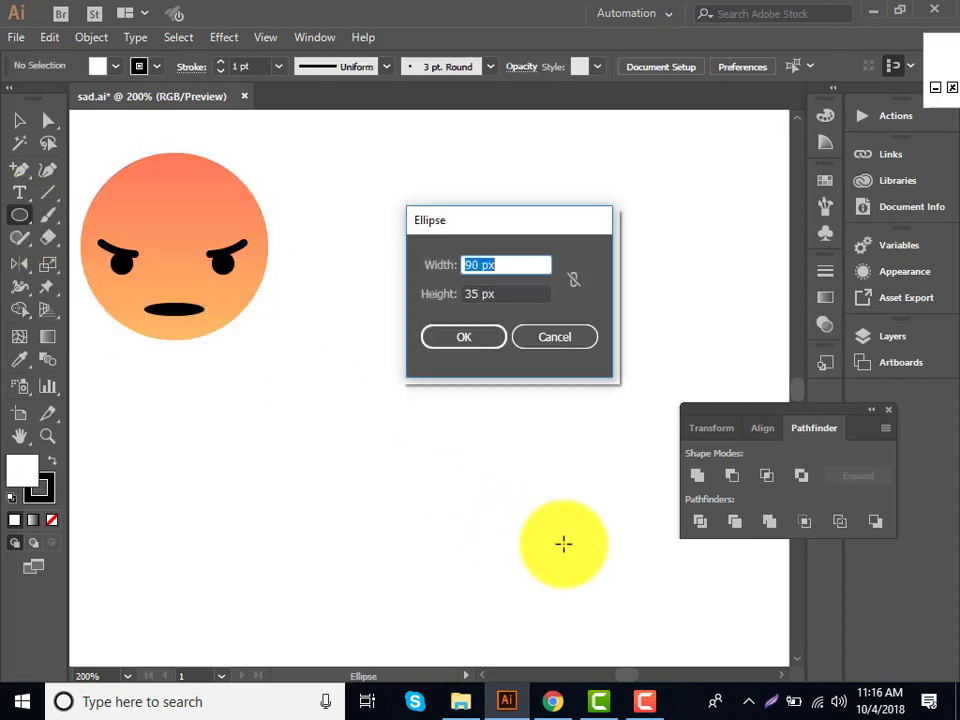
key("Tab")
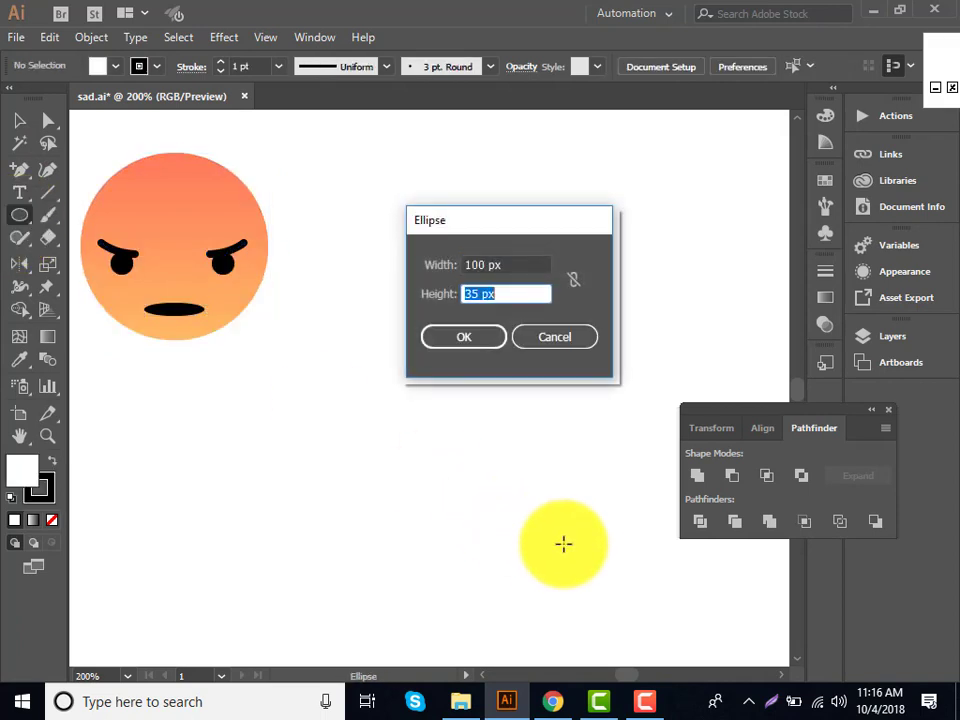
type("100")
key("Tab")
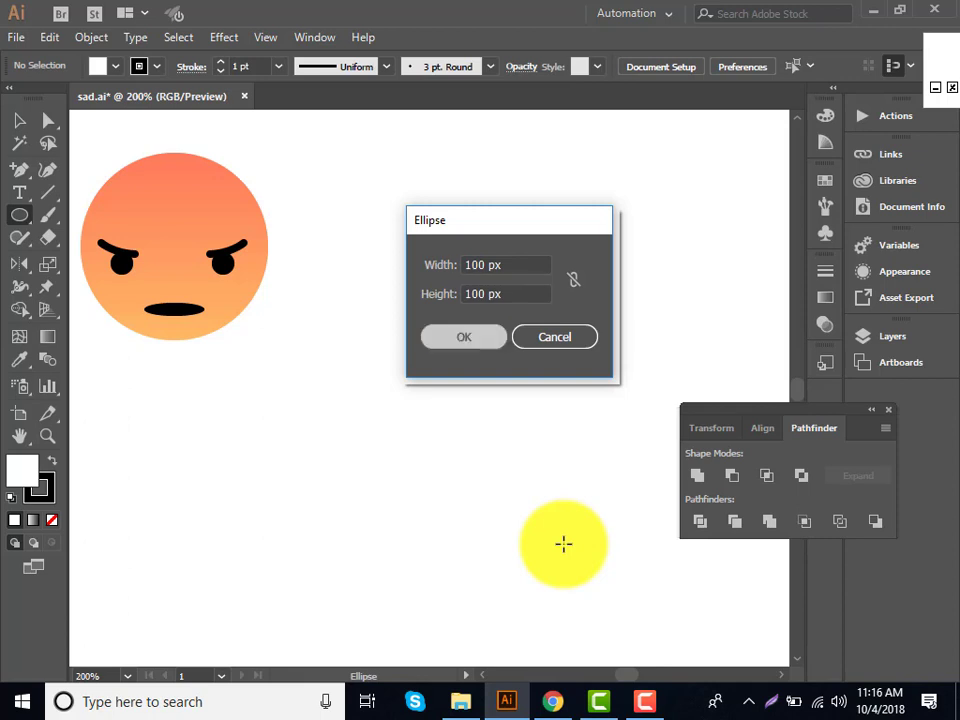
key("Return")
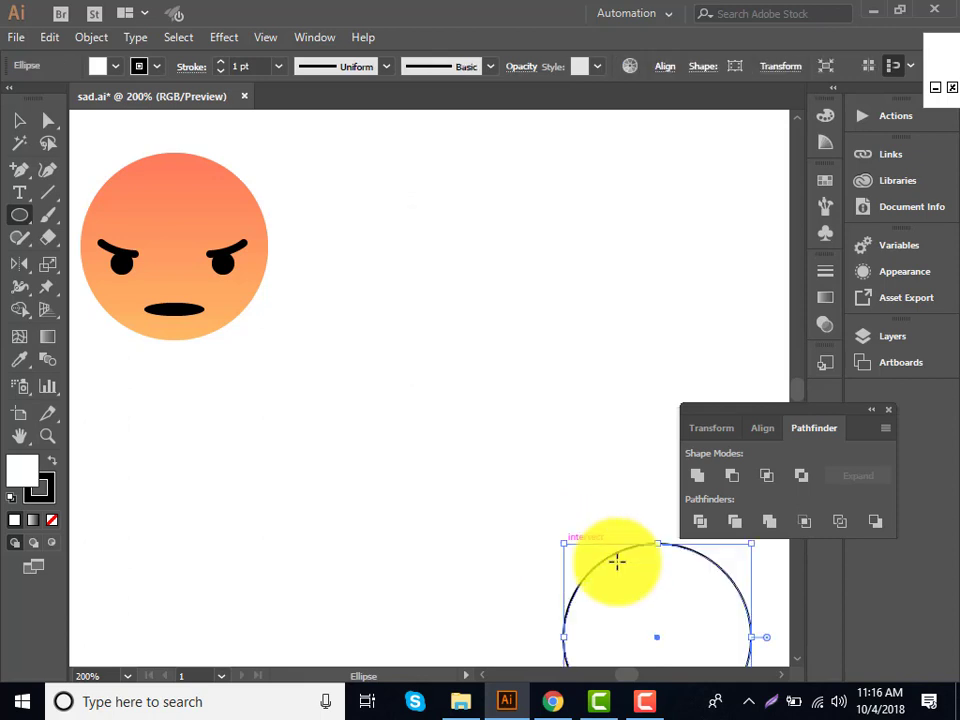
Delete a stray ellipse and move the circle to the middle of the artboard
left_click_drag(664, 594, 361, 403)
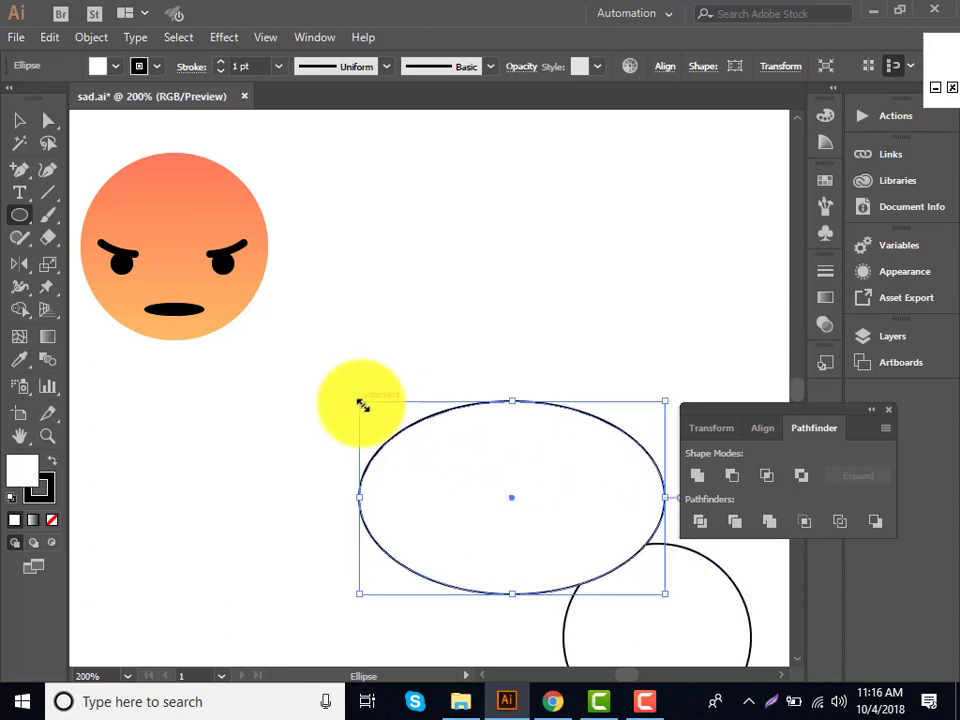
key("Delete")
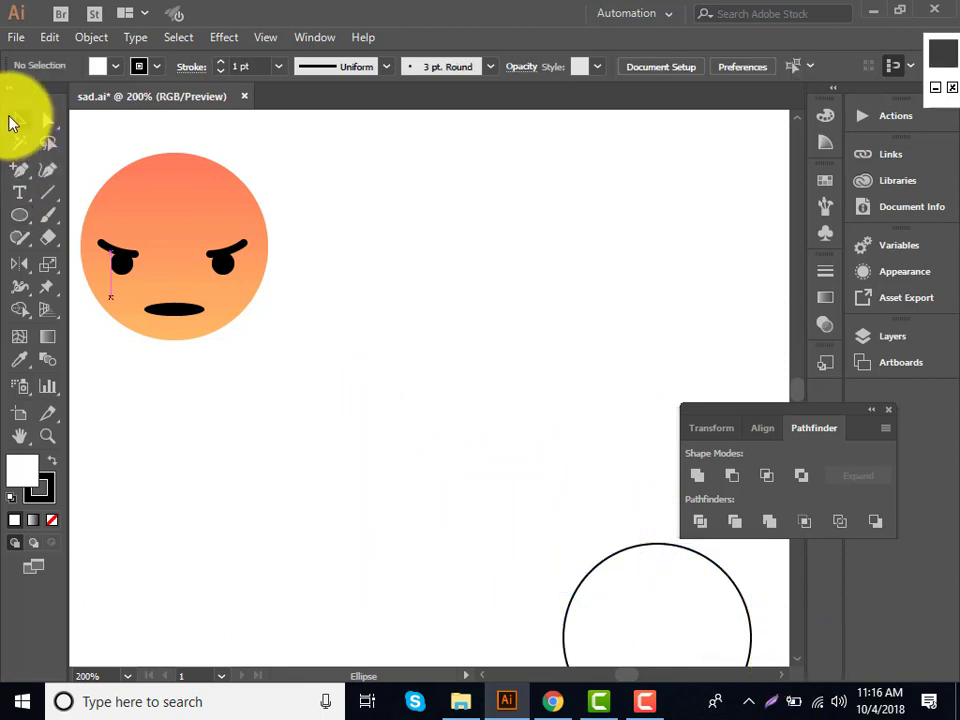
left_click(19, 120)
left_click_drag(645, 618, 445, 378)
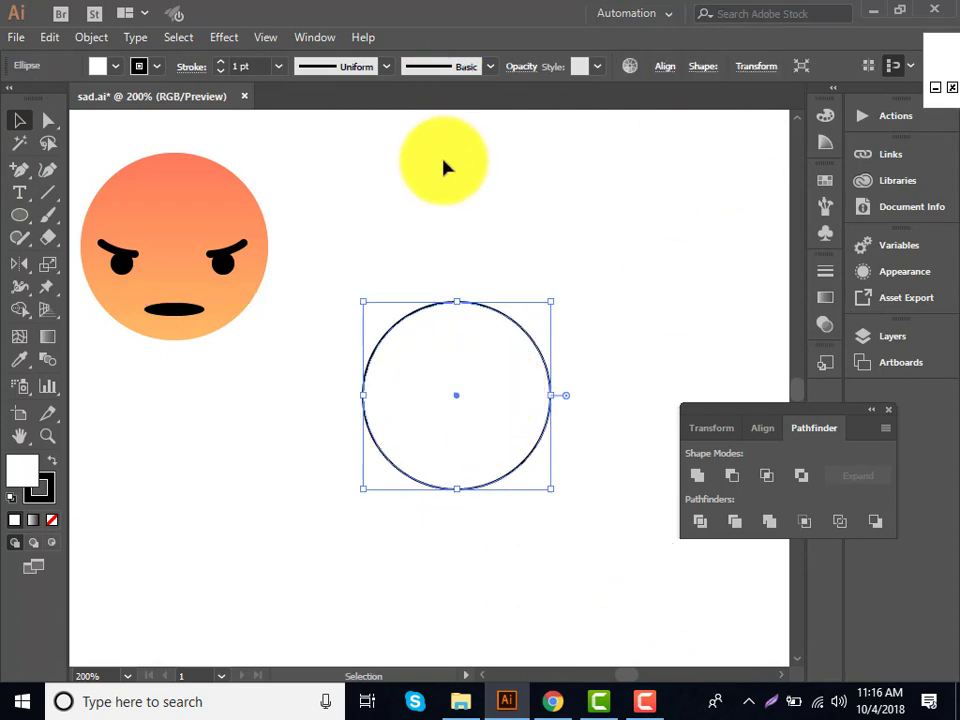
Remove the circle's outline and fill it with a linear gradient
left_click(50, 500)
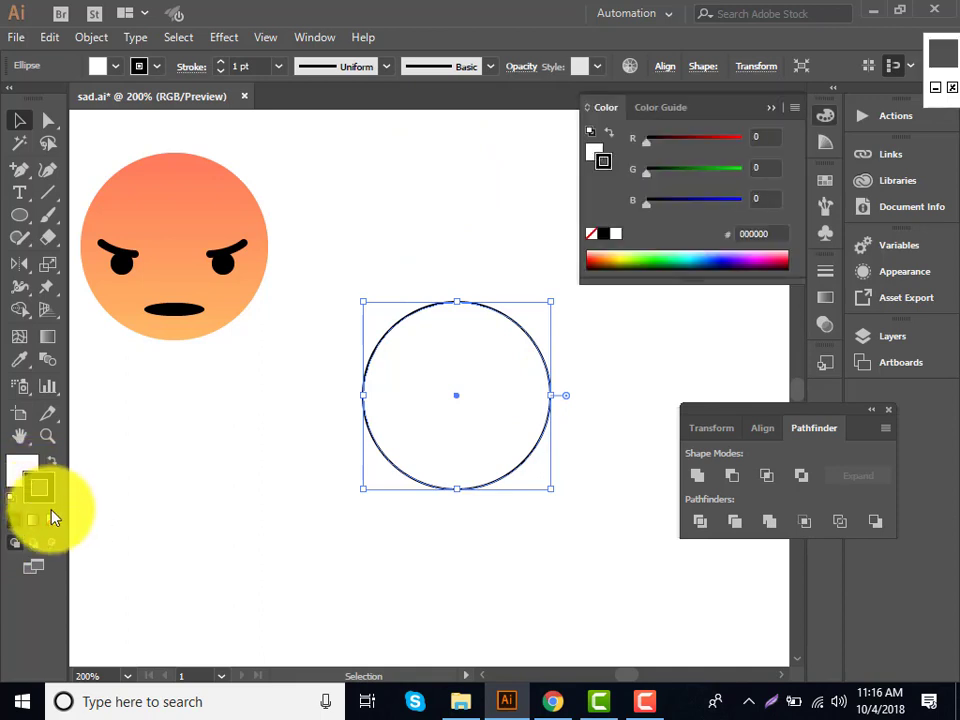
left_click(50, 518)
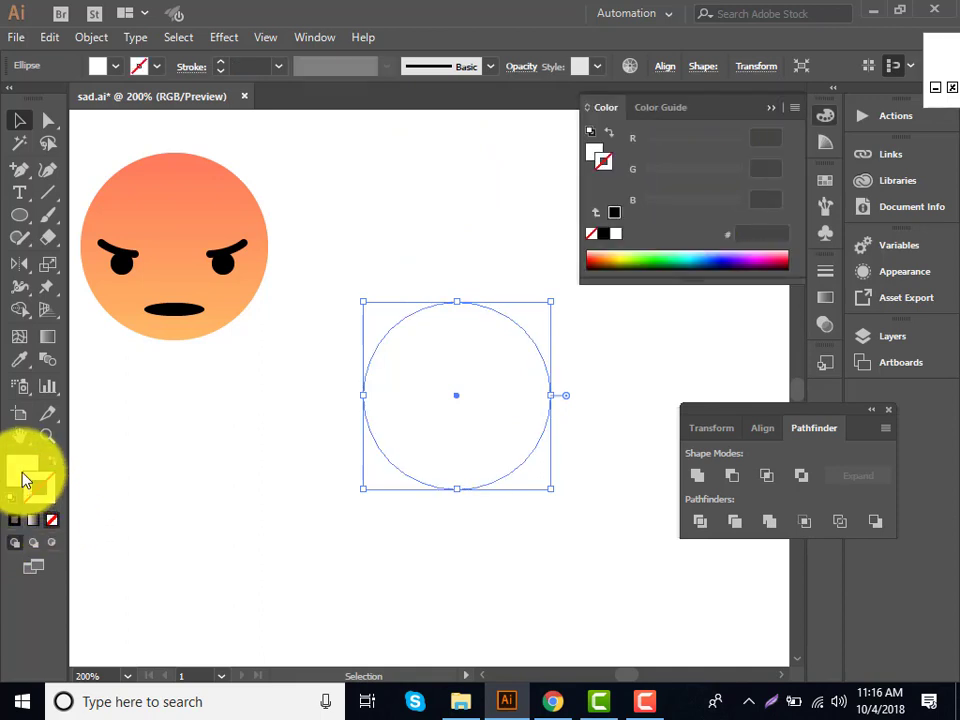
left_click(24, 475)
left_click(40, 521)
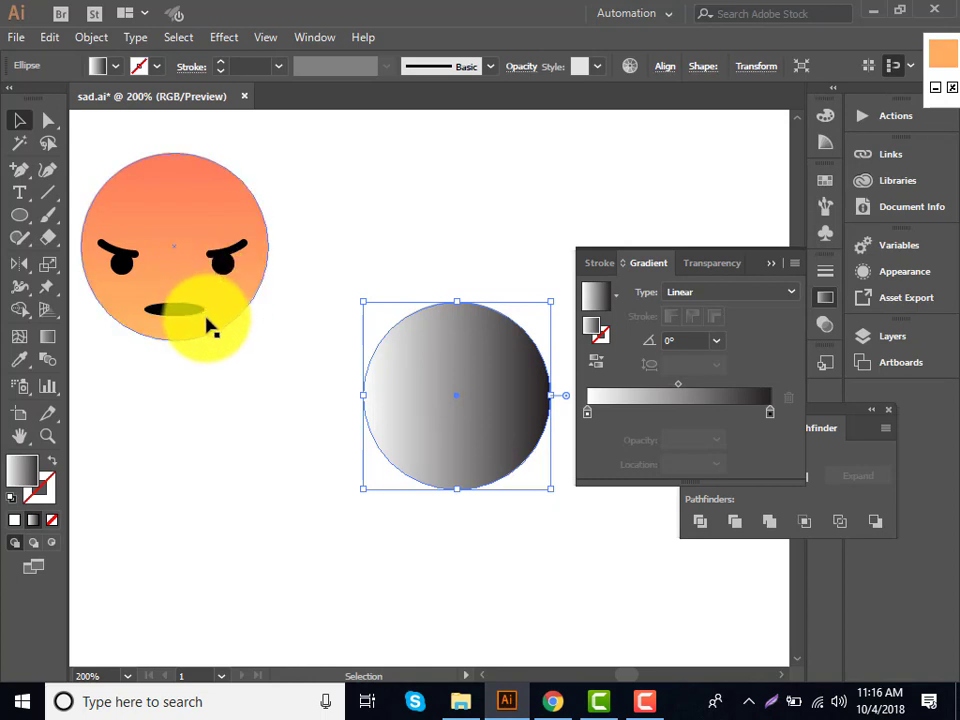
Sample the emoji's orange gradient with the Eyedropper, undo it, and select the left gradient stop
left_click(19, 359)
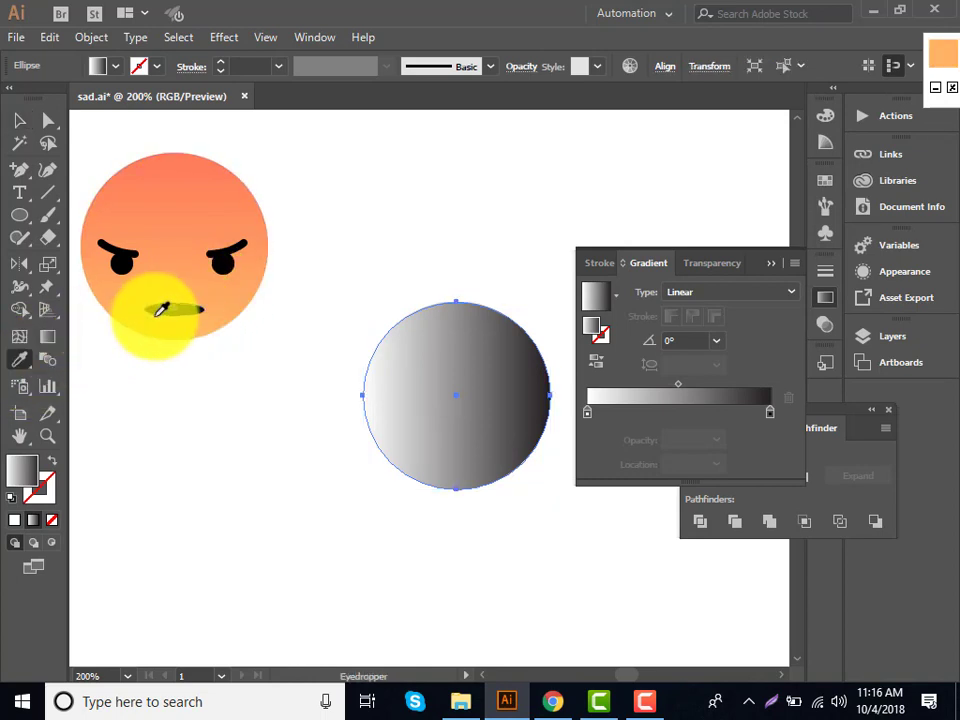
left_click(172, 328)
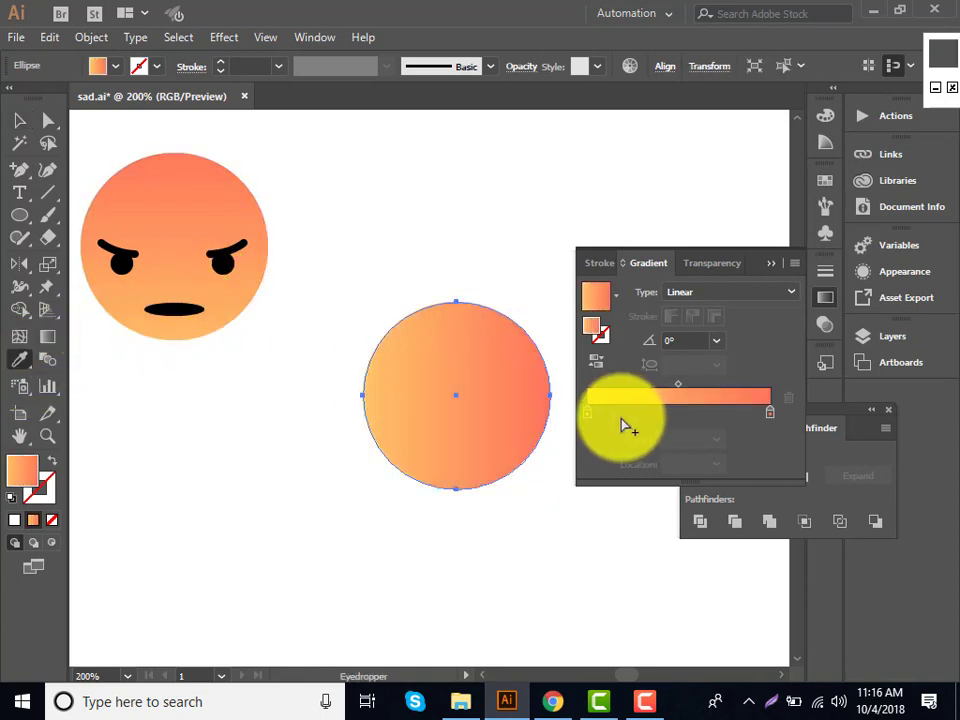
left_click(587, 413)
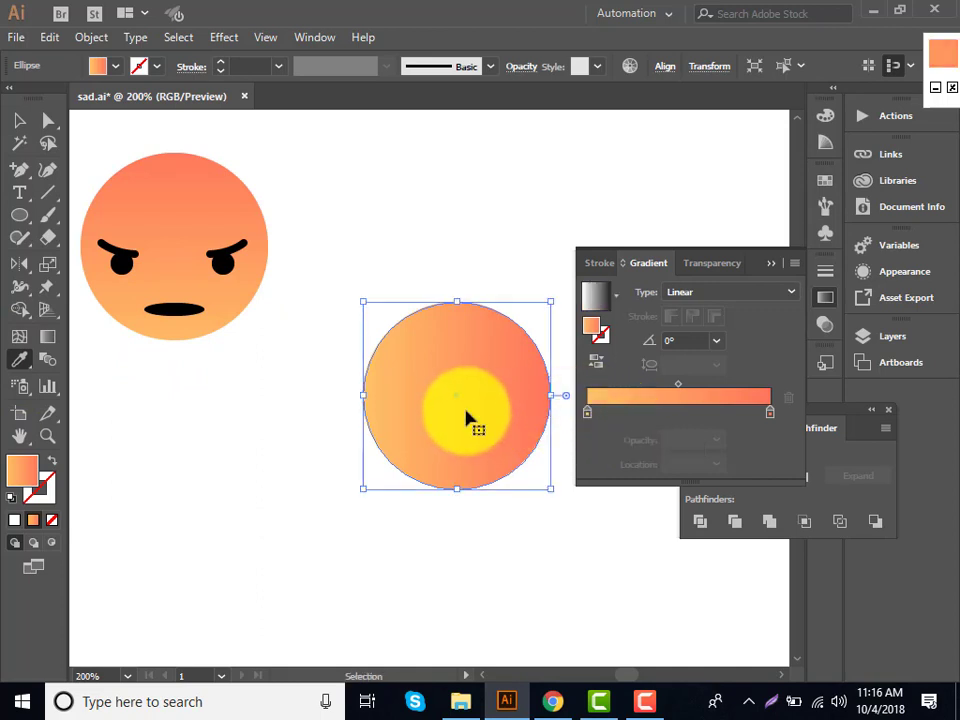
key("ctrl+z")
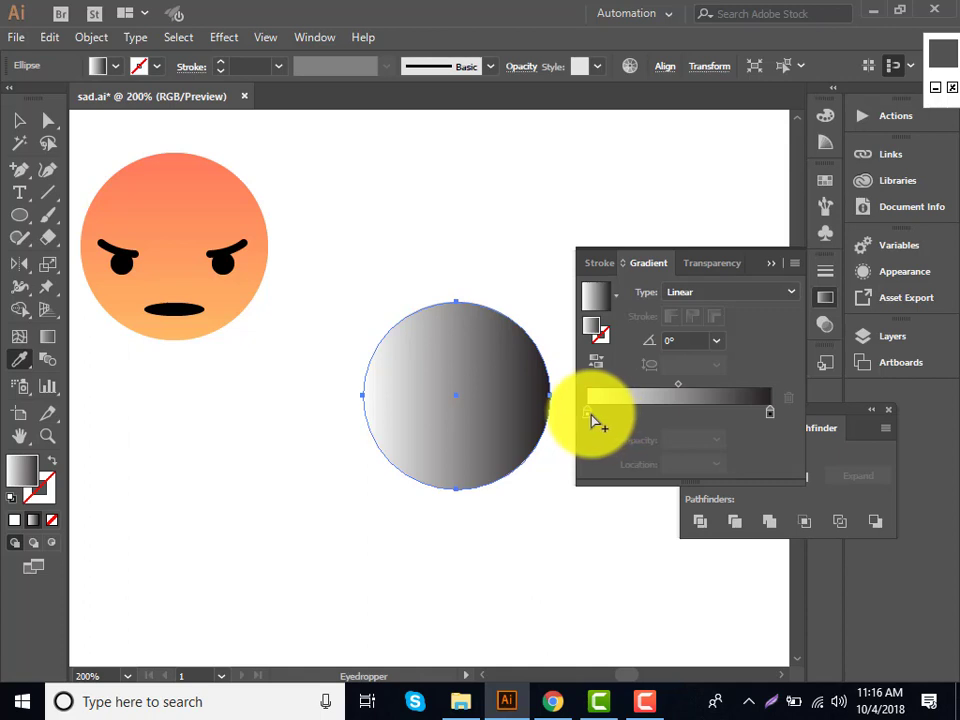
left_click(587, 414)
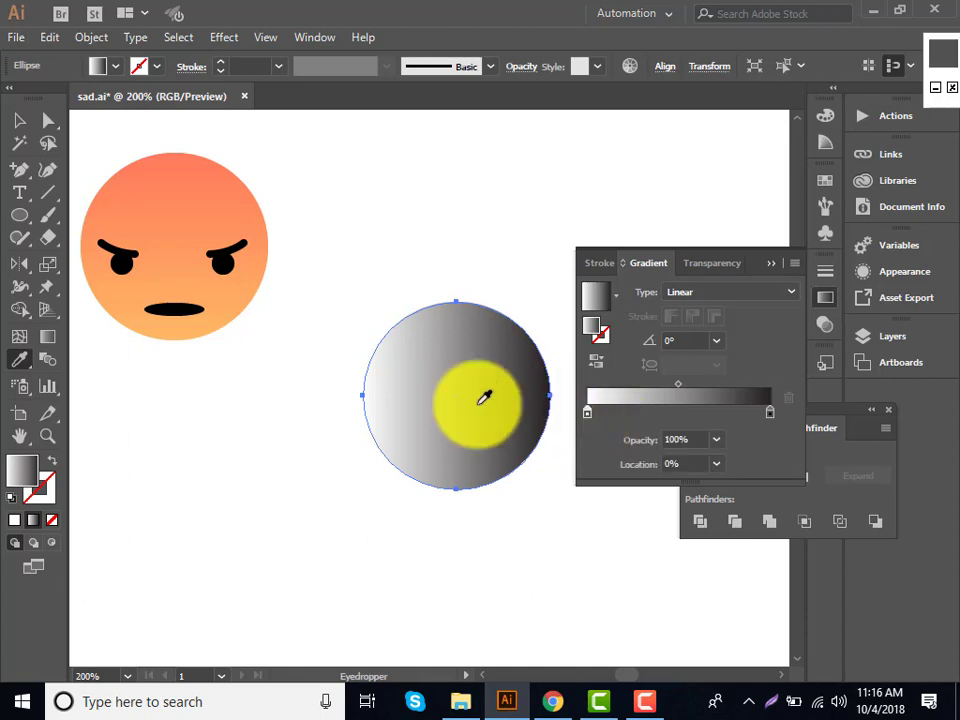
left_click(185, 333)
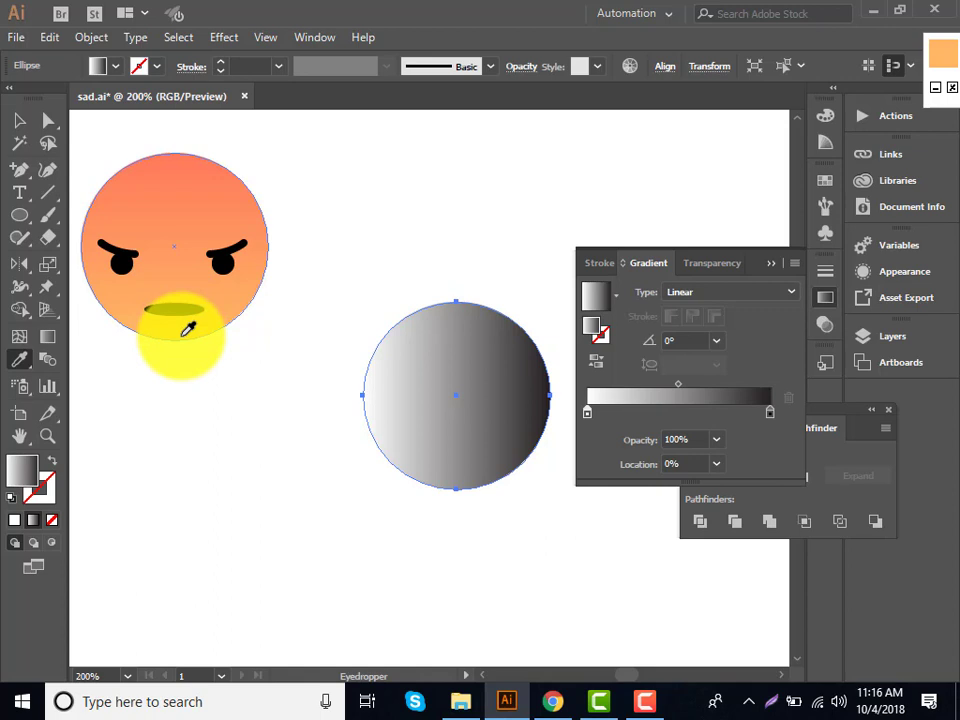
key("v")
key("i")
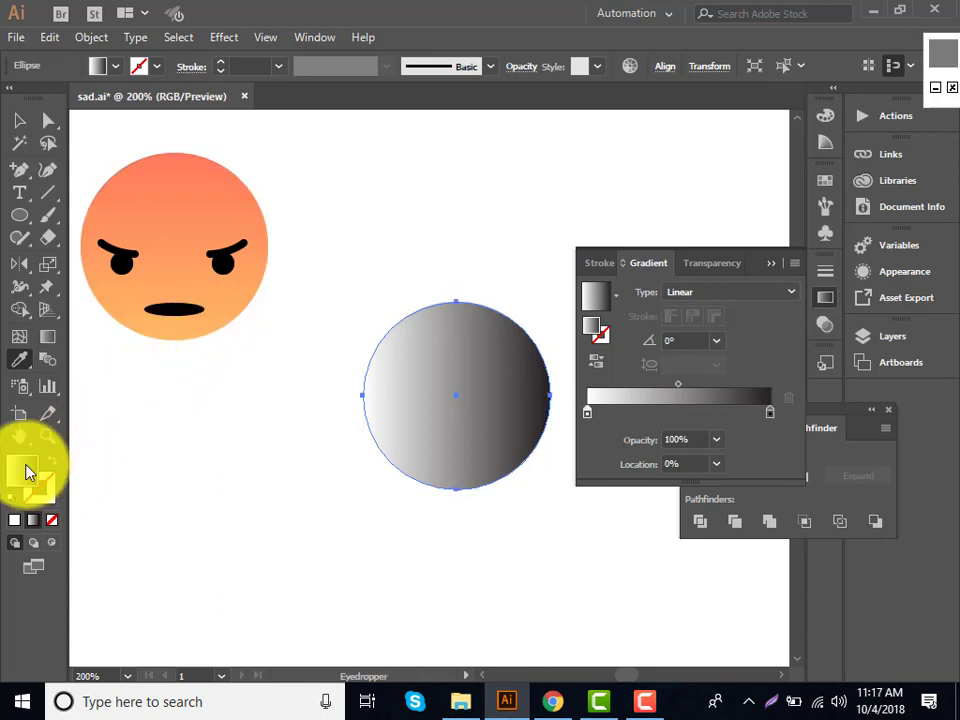
Set the left gradient stop to light peach FFB865
double_click(27, 472)
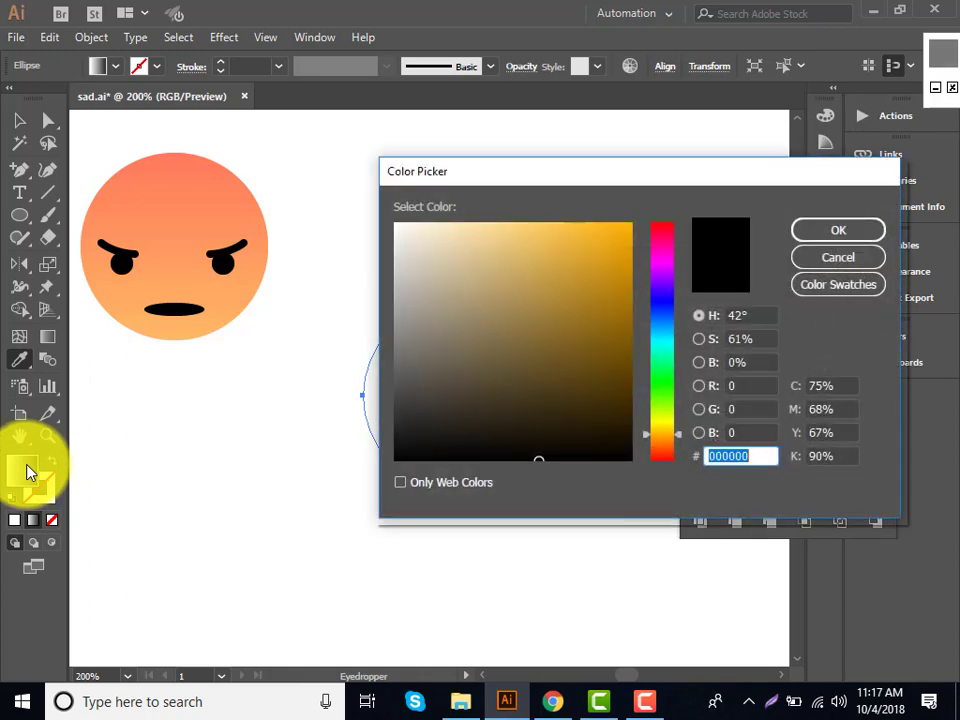
type("FFB865")
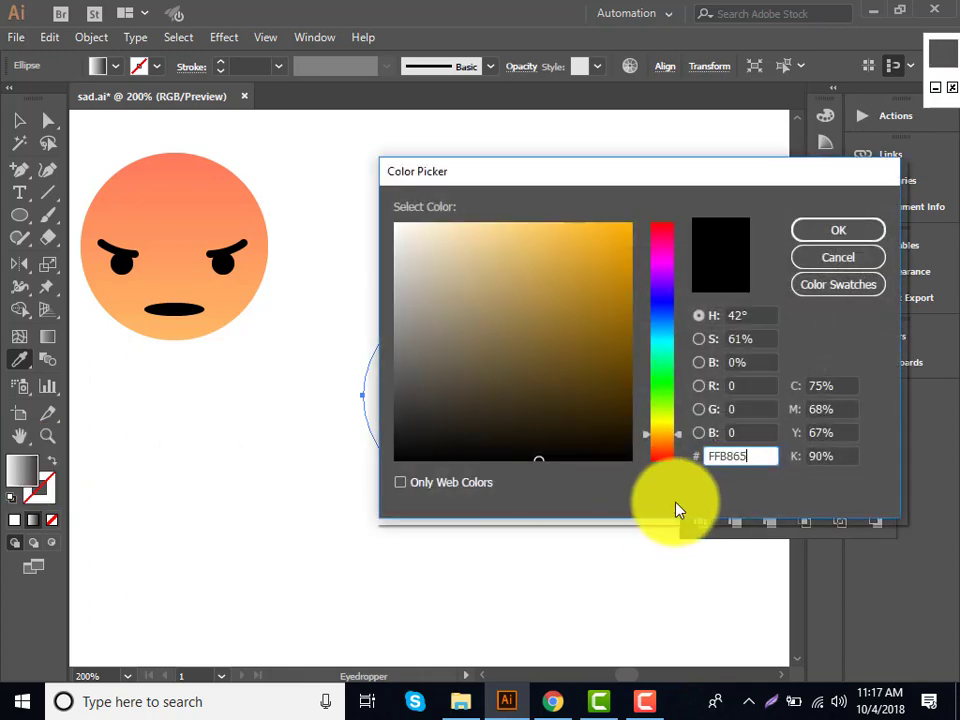
left_click(812, 234)
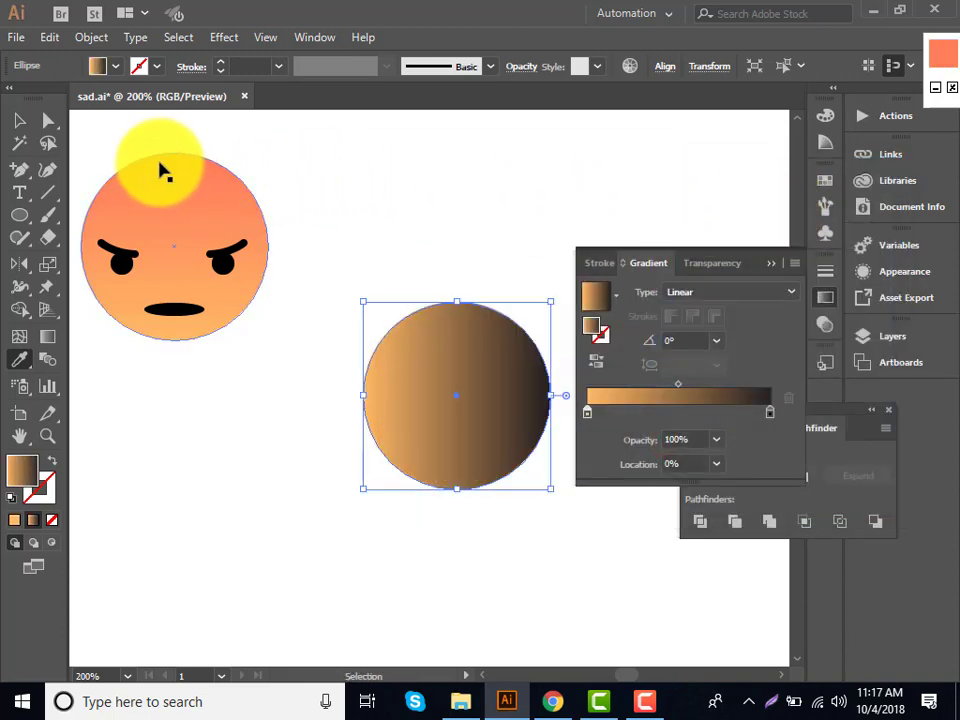
Set the right gradient stop to coral FF7D5C
left_click(768, 414)
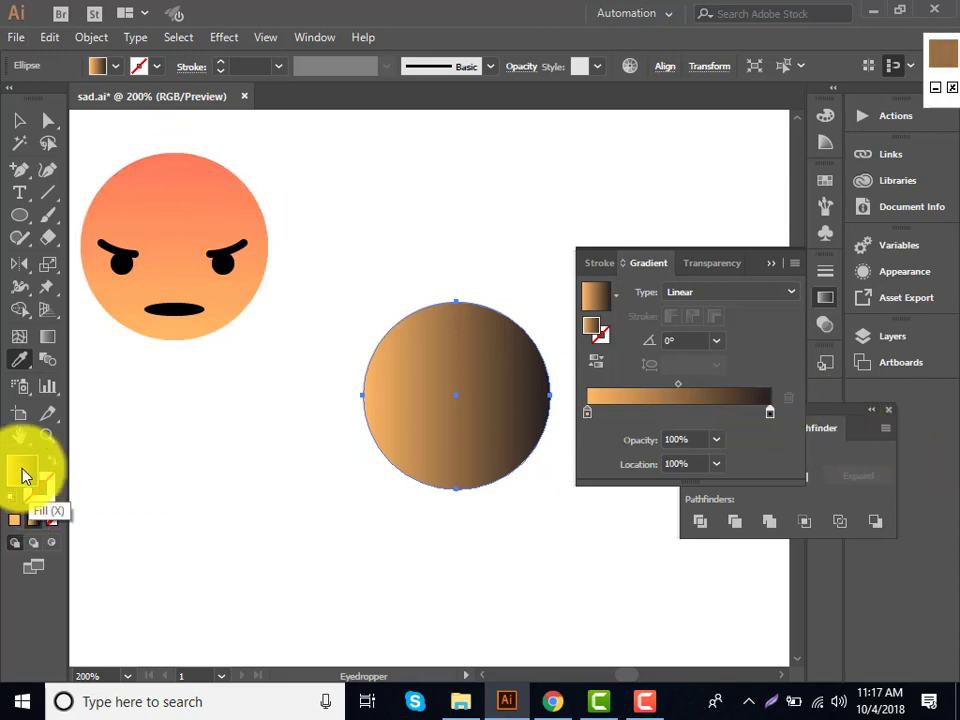
double_click(27, 476)
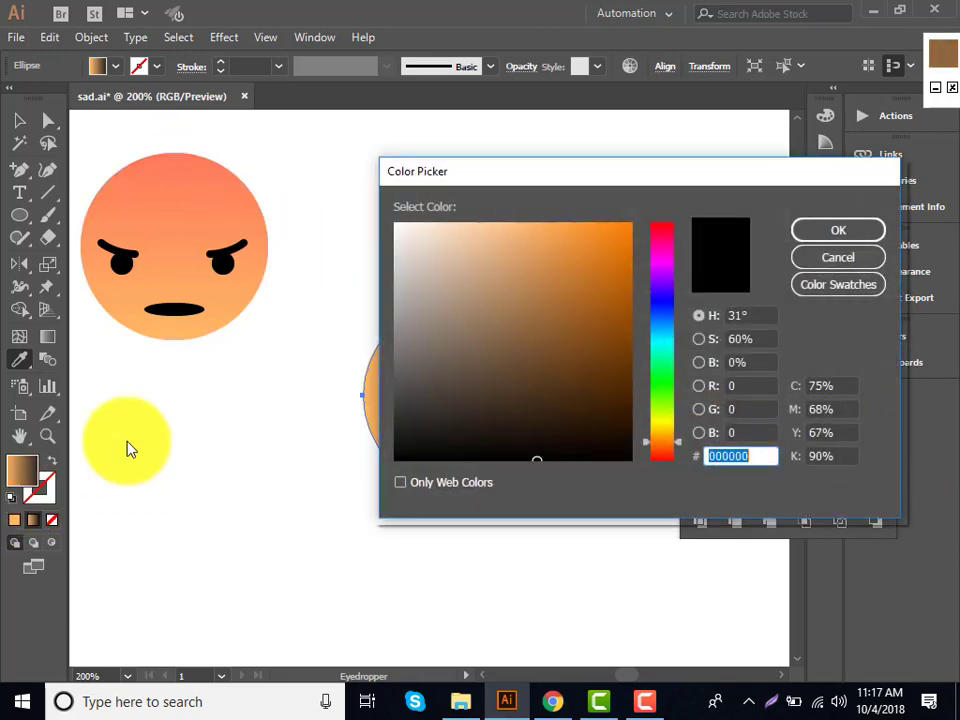
left_click(755, 460)
type("FF7D5C")
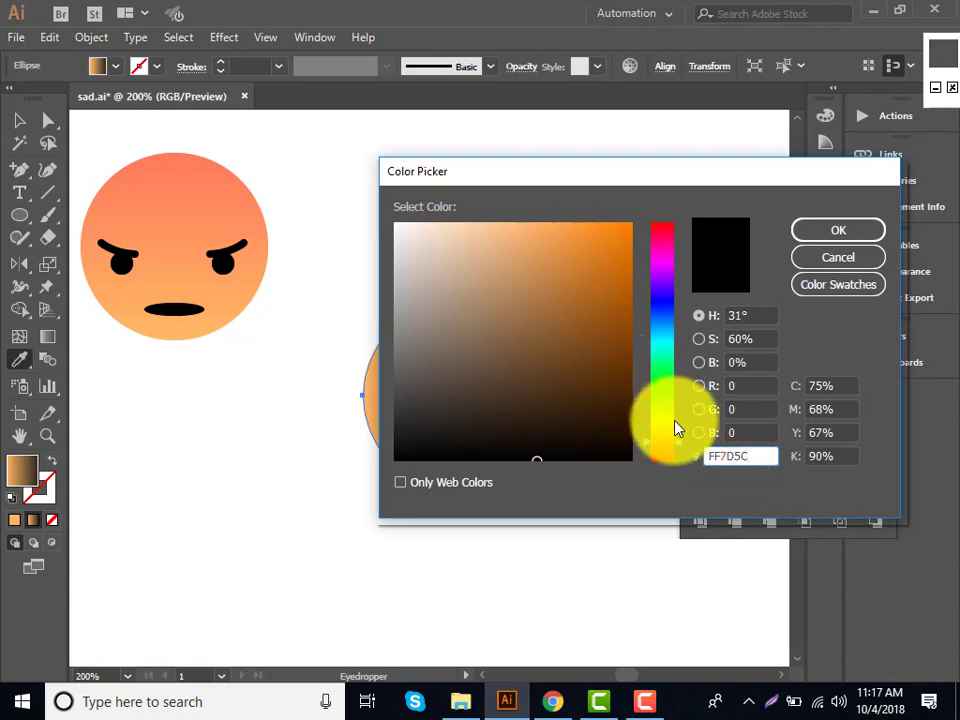
left_click(851, 234)
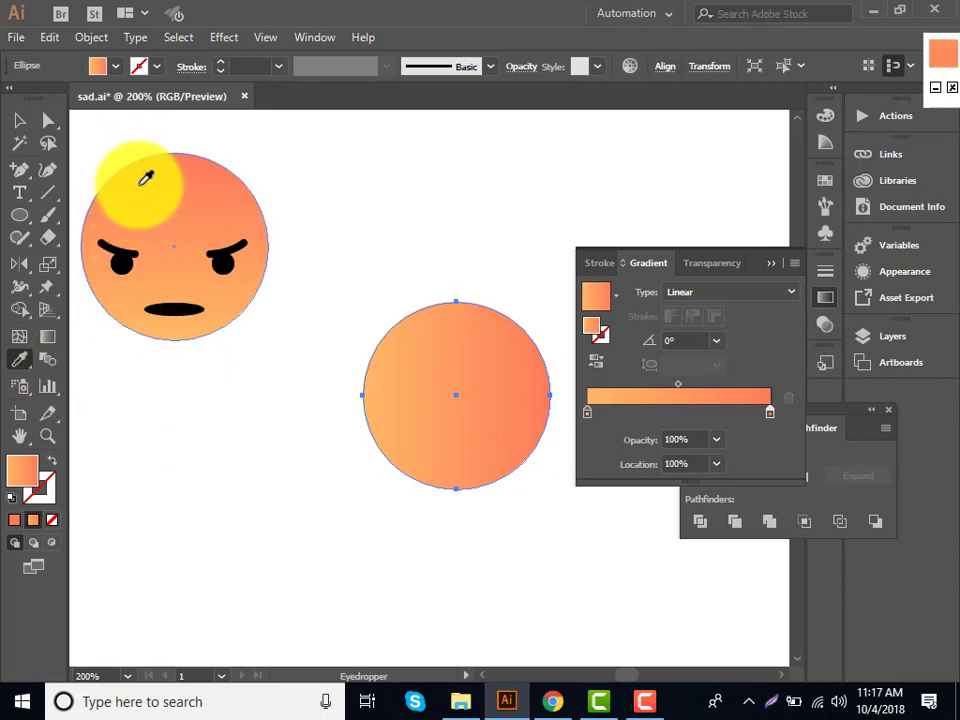
Drag the Gradient tool from the circle's bottom to top, angling the gradient 89°
left_click(47, 337)
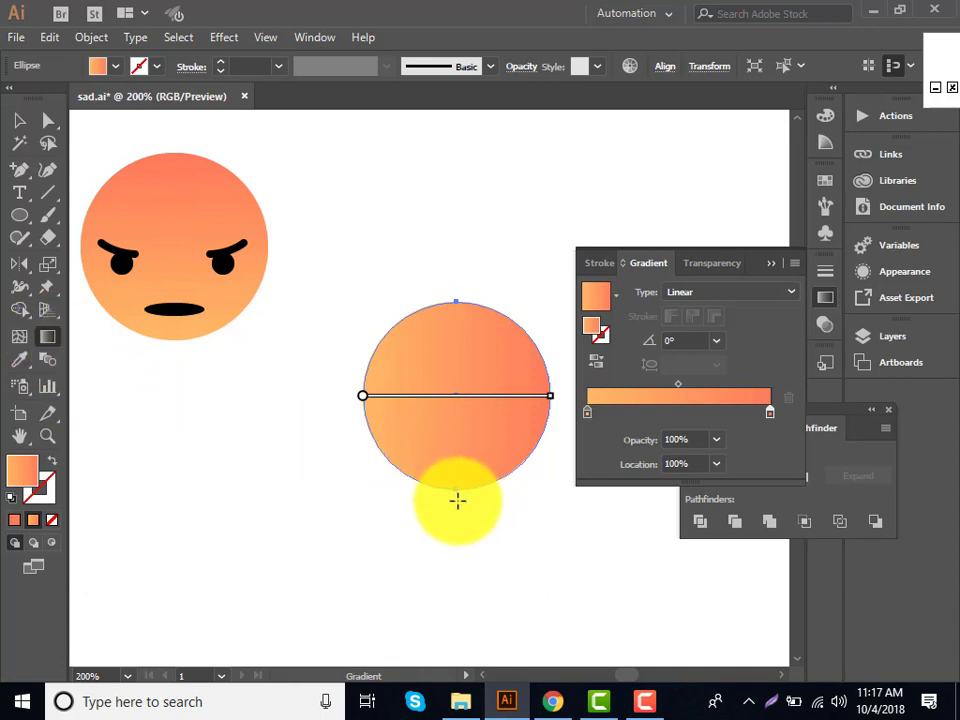
left_click_drag(457, 499, 462, 298)
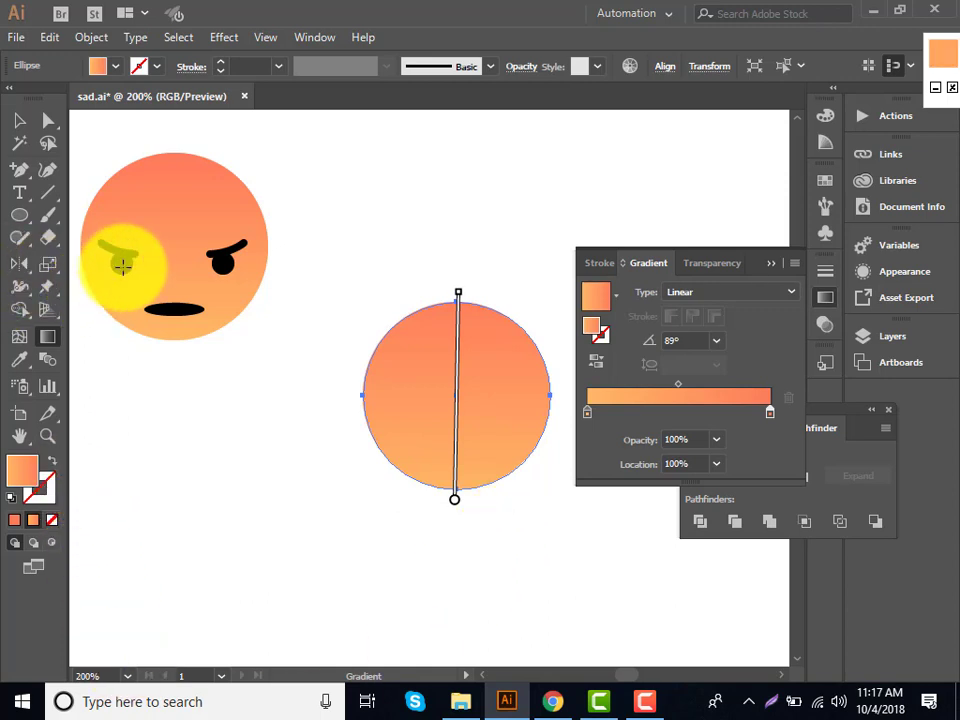
left_click(22, 215)
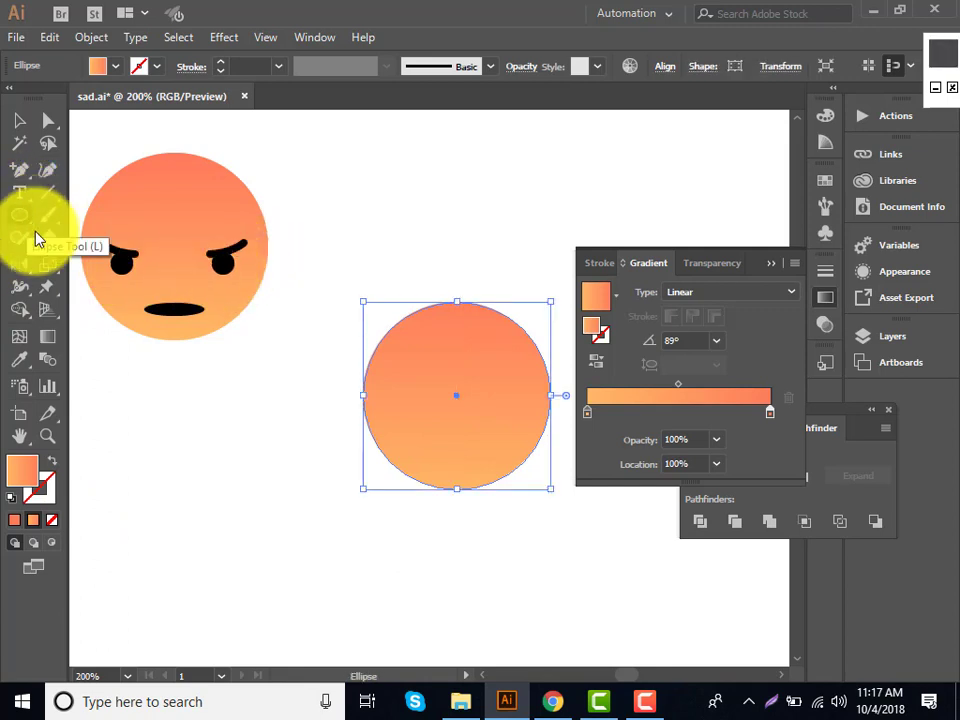
Create a 12 × 12 px circle above the gradient face
left_click(427, 254)
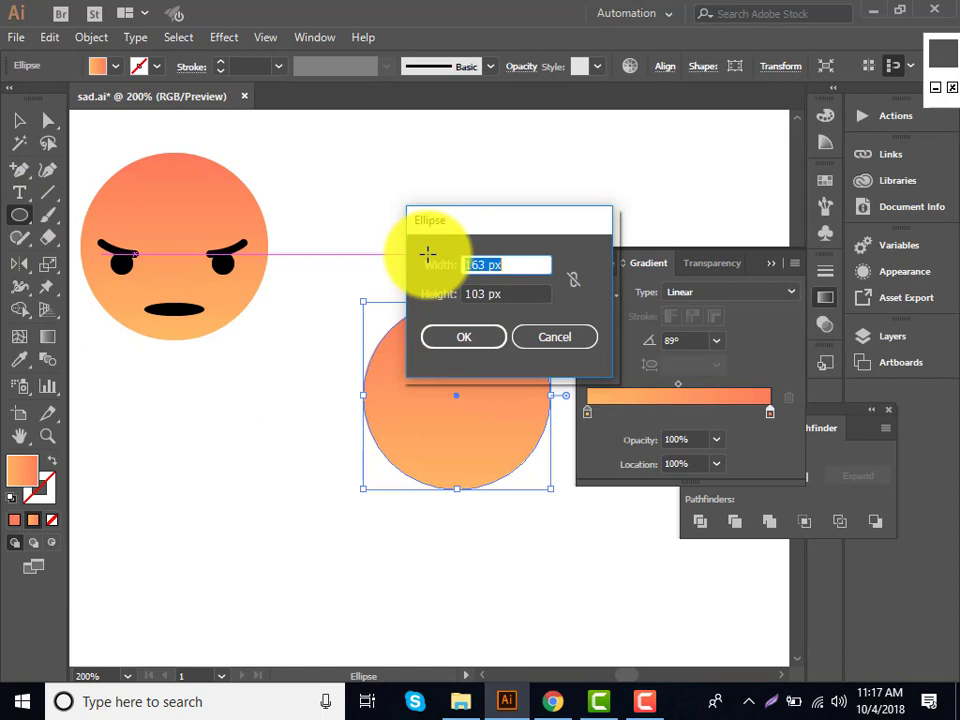
left_click(480, 294)
type("12px")
left_click(497, 339)
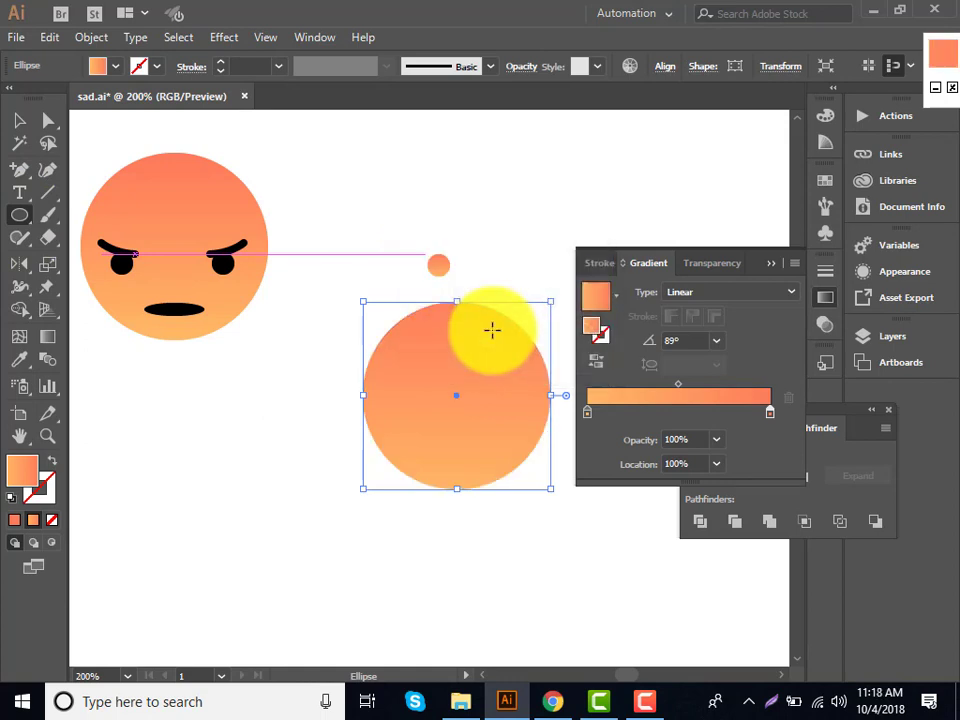
Fill the small dot with solid near-black 050404
left_click(14, 520)
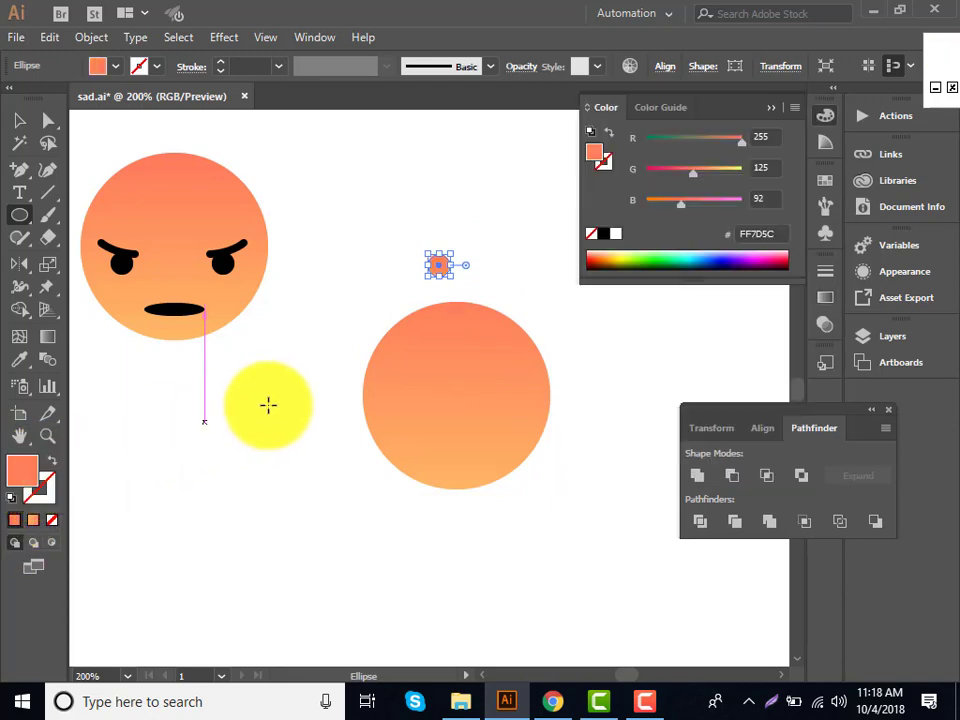
double_click(28, 474)
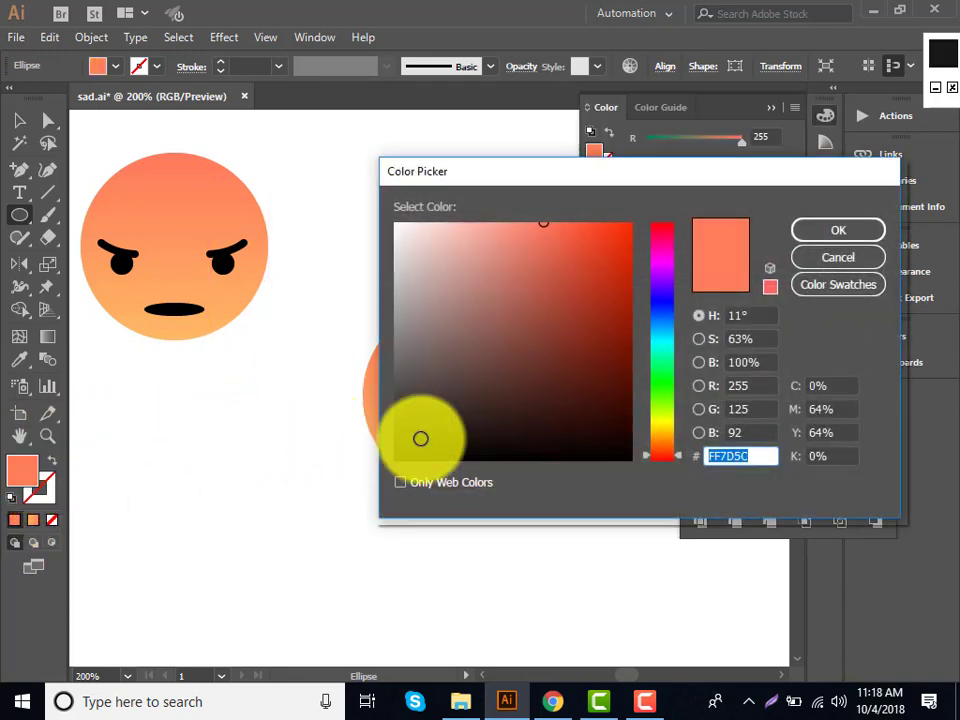
left_click(431, 456)
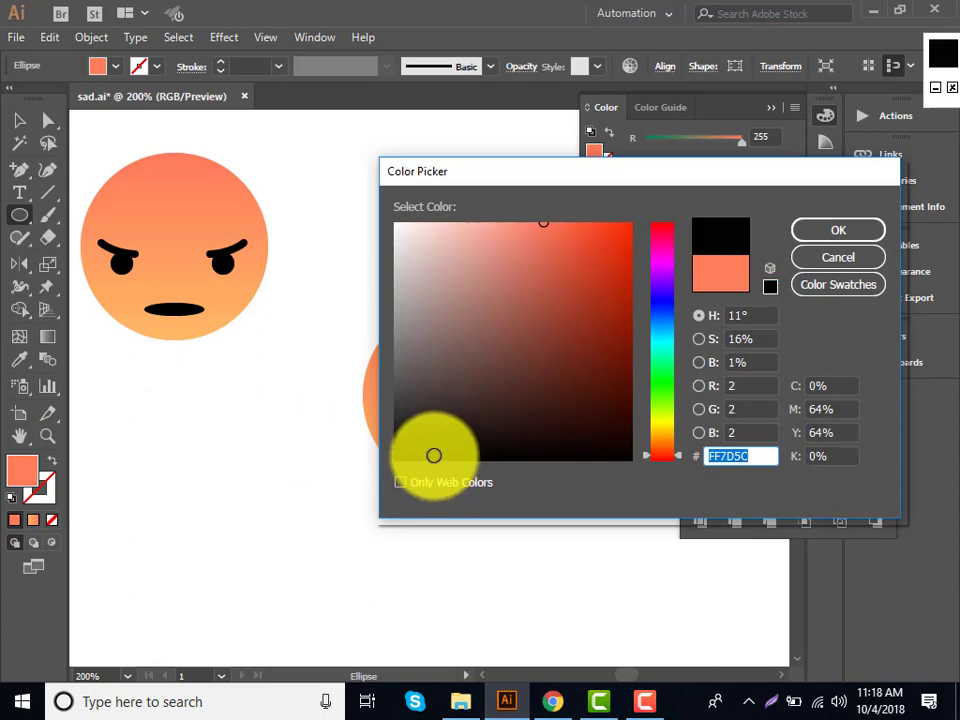
left_click(815, 233)
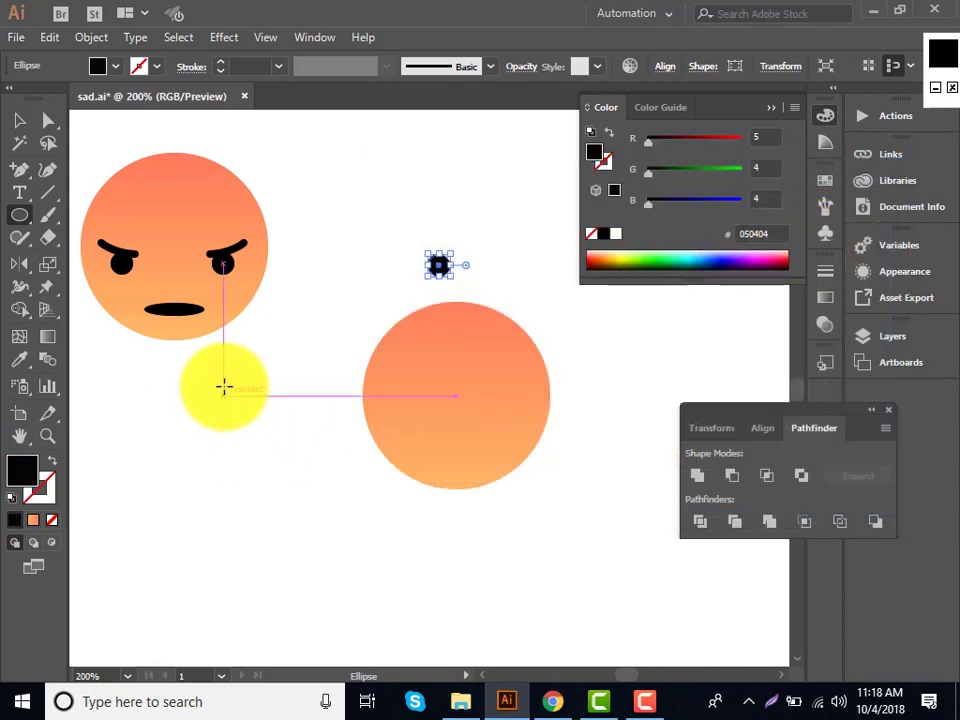
left_click(20, 122)
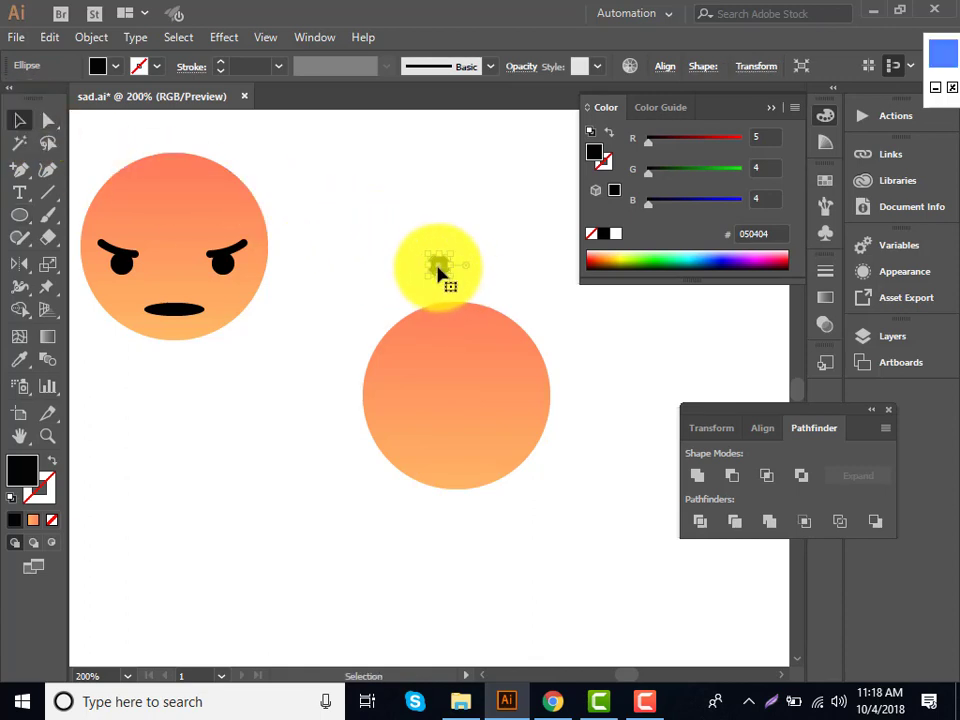
Place the black dots as two level eyes on the face's upper half, nudged down slightly
mouse_move(437, 267)
left_mouse_down()
mouse_move(400, 363)
mouse_move(518, 366)
left_mouse_up()
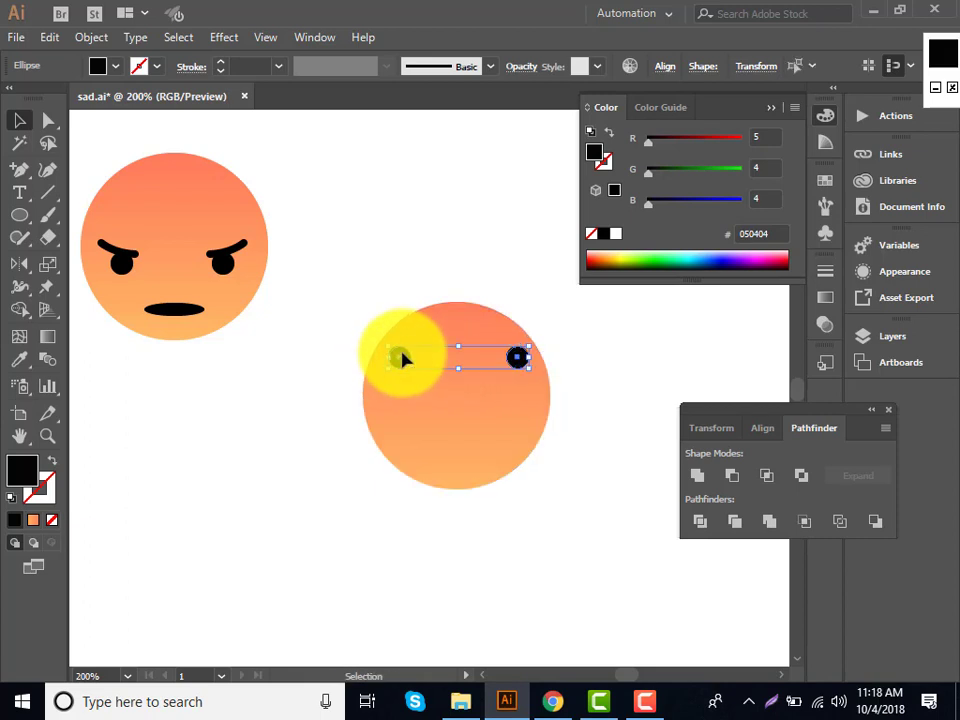
key("Down")
key("Down")
key("Down")
key("Down")
key("Down")
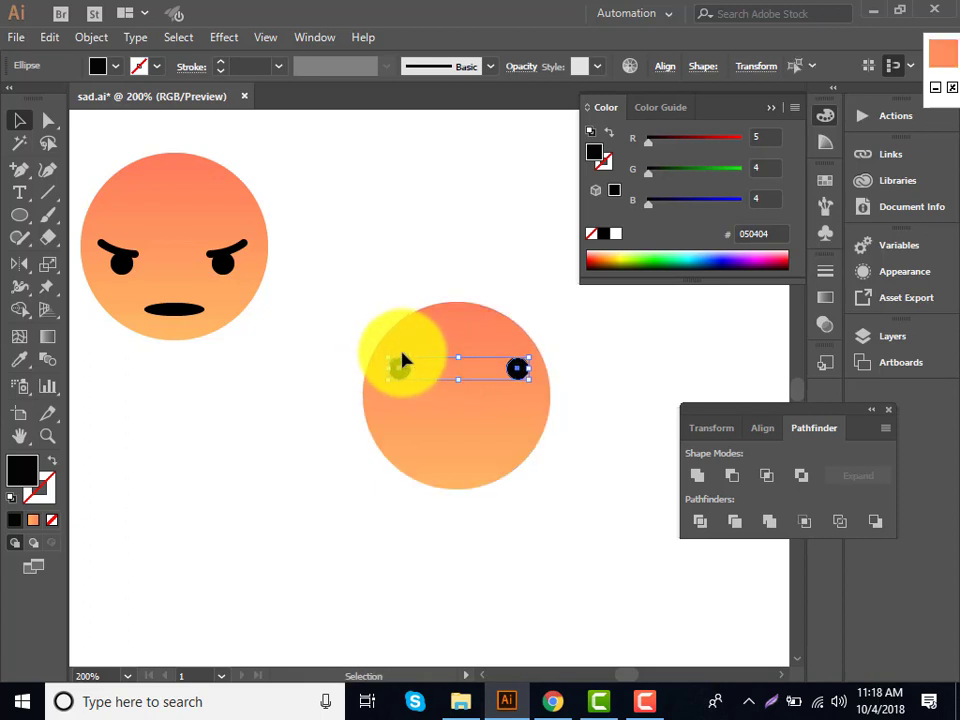
key("Down")
key("Down")
key("Down")
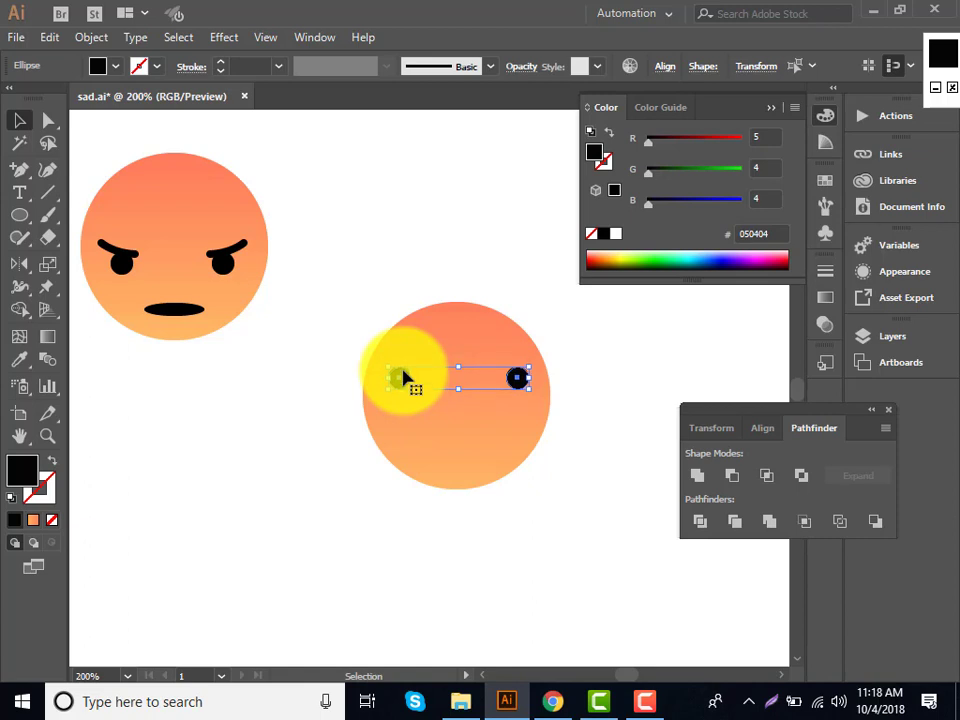
left_click_drag(403, 378, 401, 380)
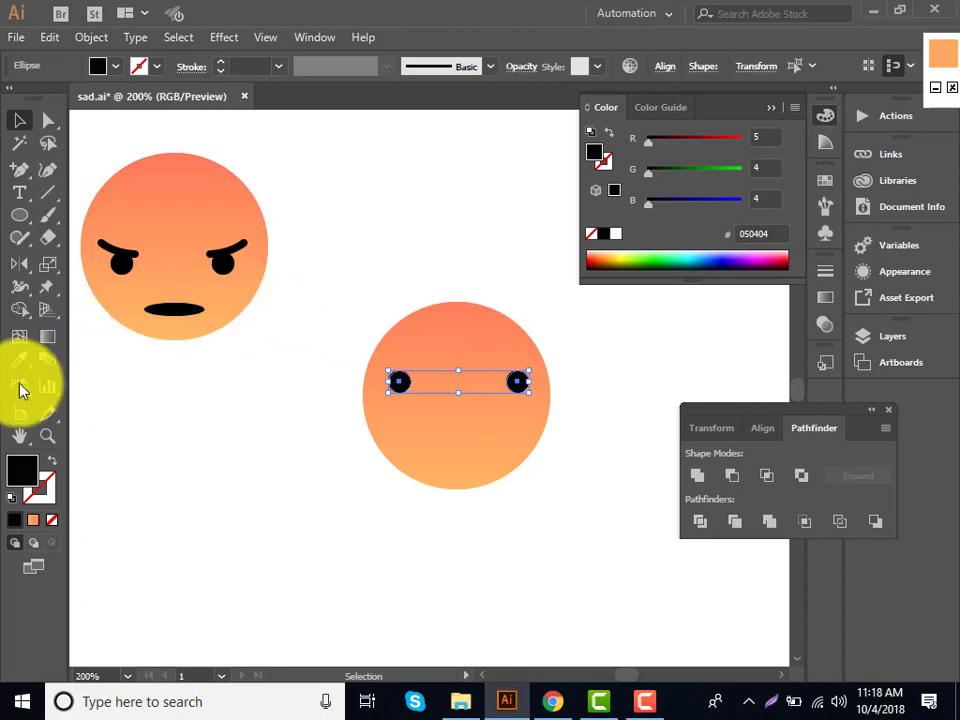
Draw a 32 × 7 px ellipse for the mouth above the face
left_click(20, 218)
left_click(427, 260)
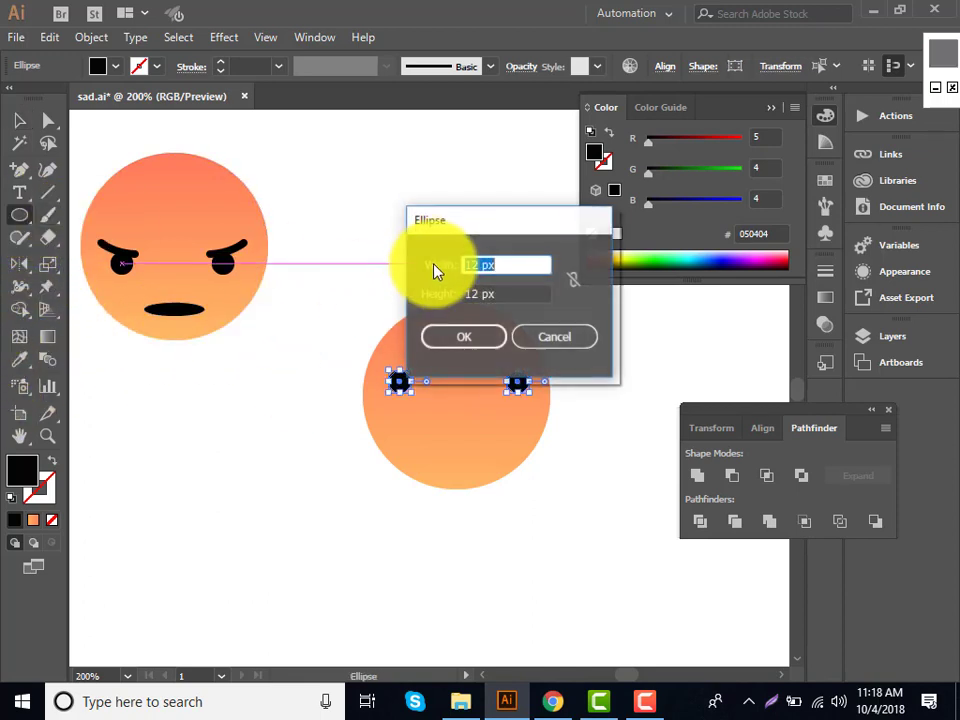
type("32")
double_click(479, 295)
type("7")
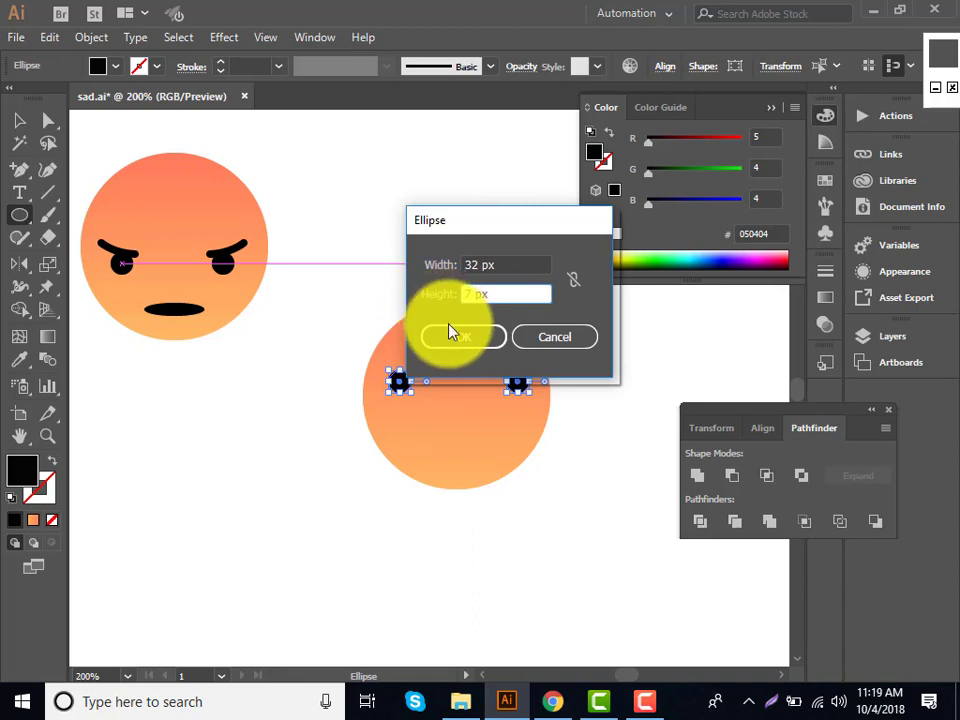
left_click(476, 349)
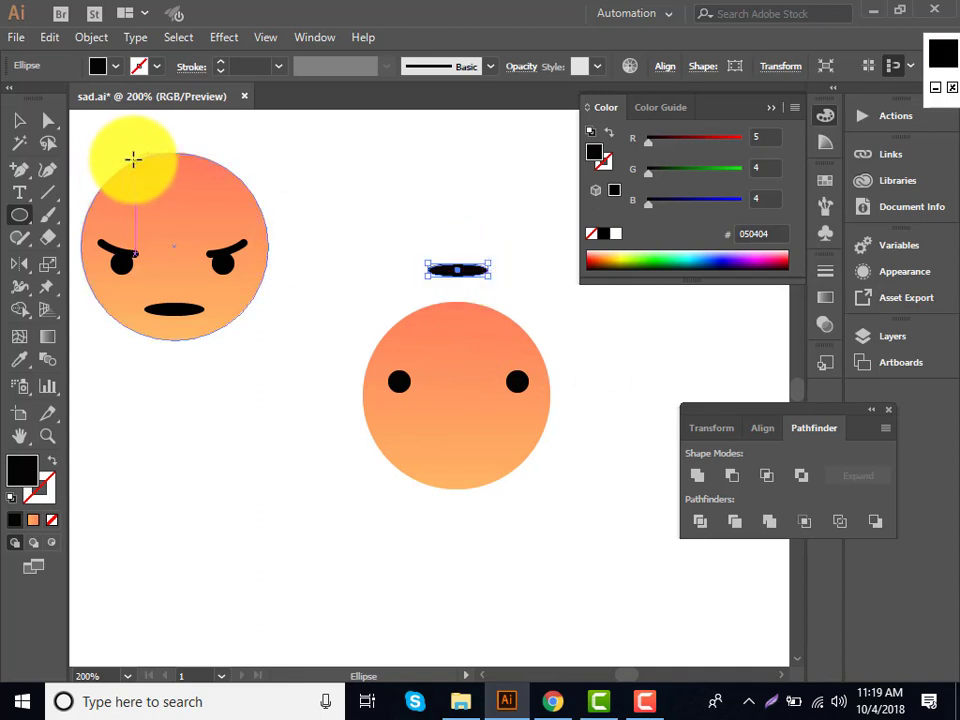
Drag the mouth ellipse onto the face's lower half and lower both eyes slightly
left_click(19, 120)
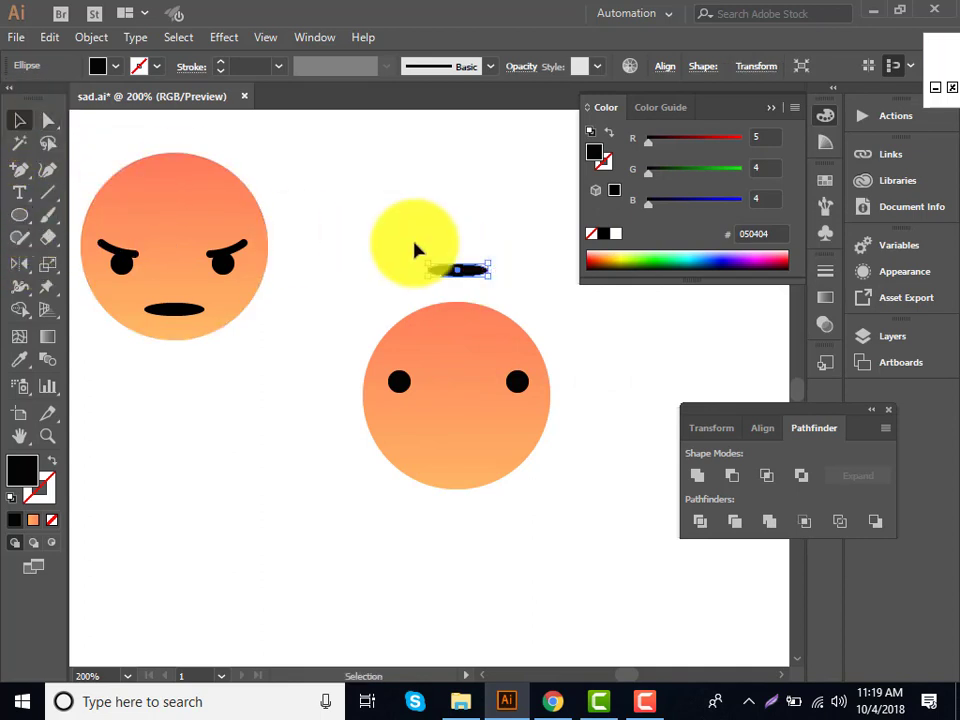
left_click_drag(462, 275, 461, 467)
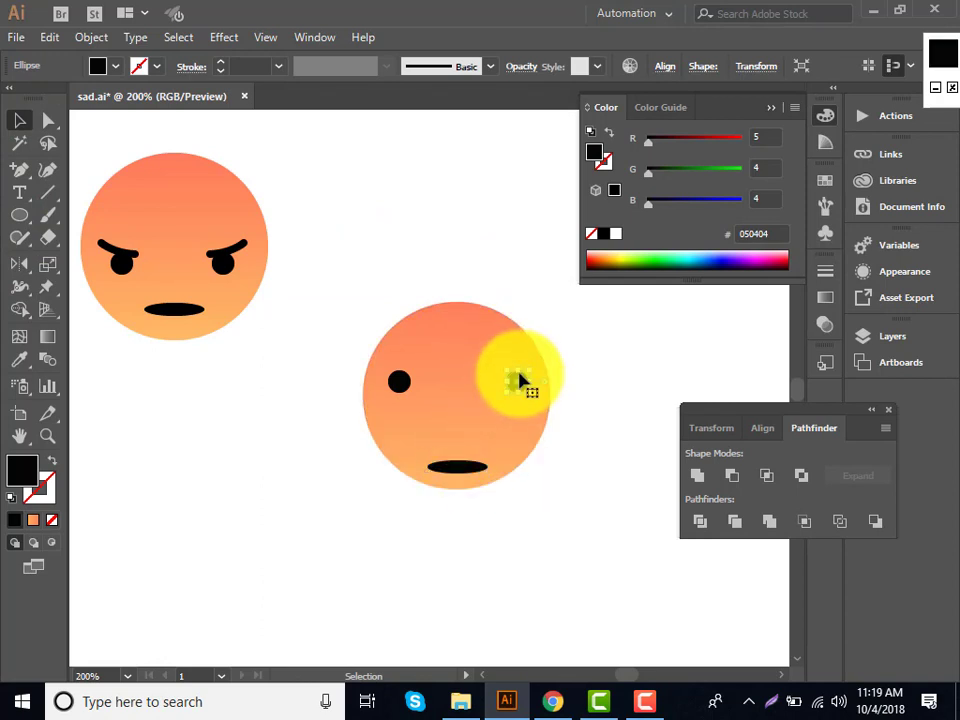
left_click_drag(519, 376, 518, 379)
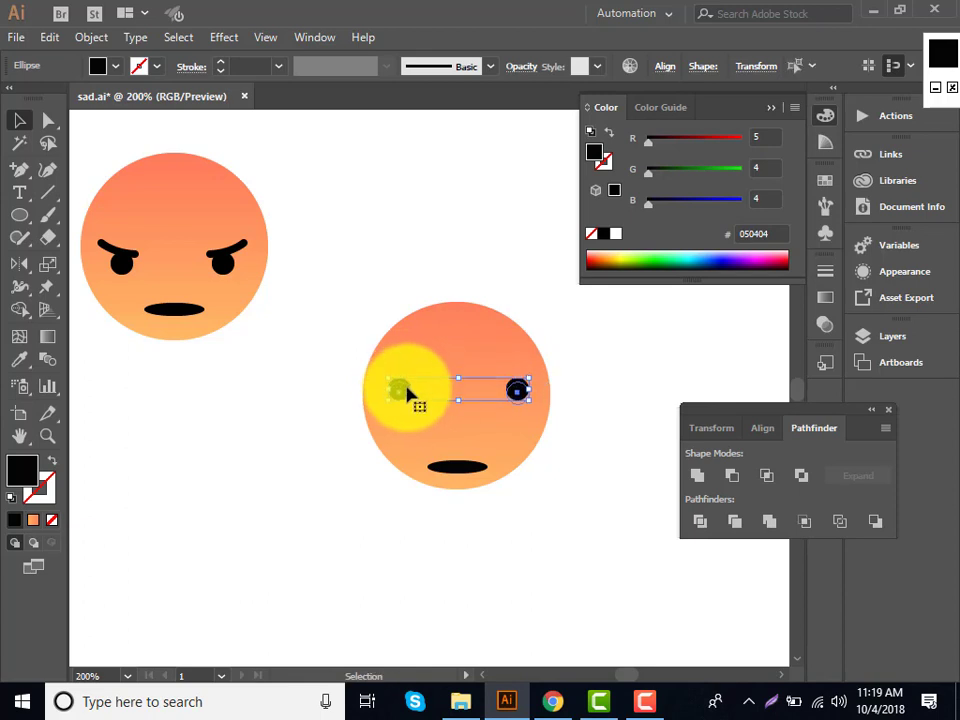
left_click_drag(400, 390, 401, 416)
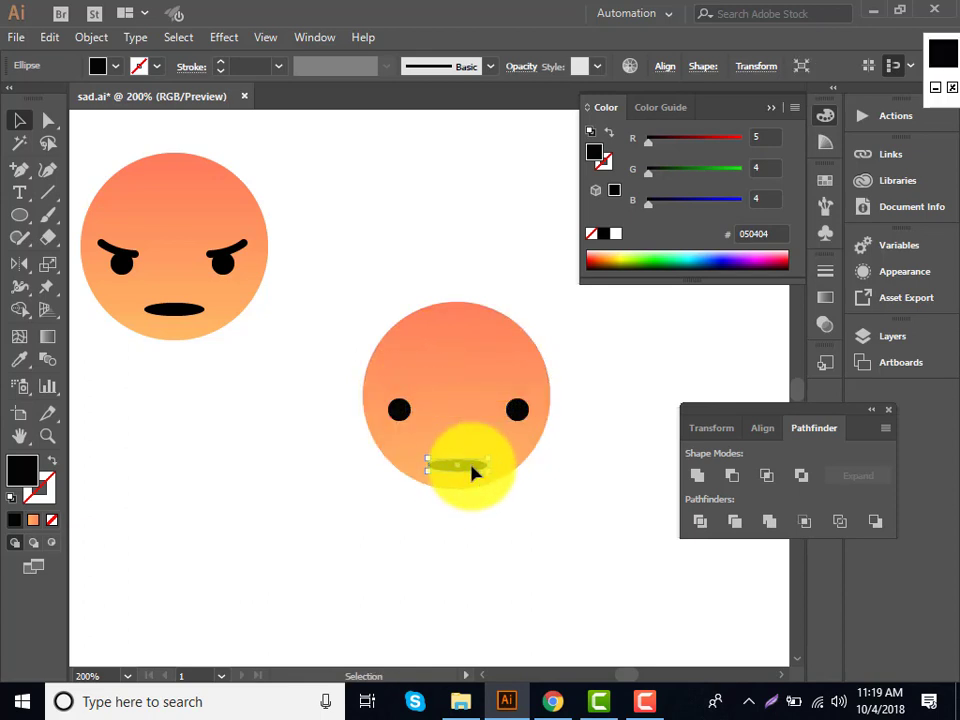
left_click_drag(471, 465, 469, 456)
left_click(549, 489)
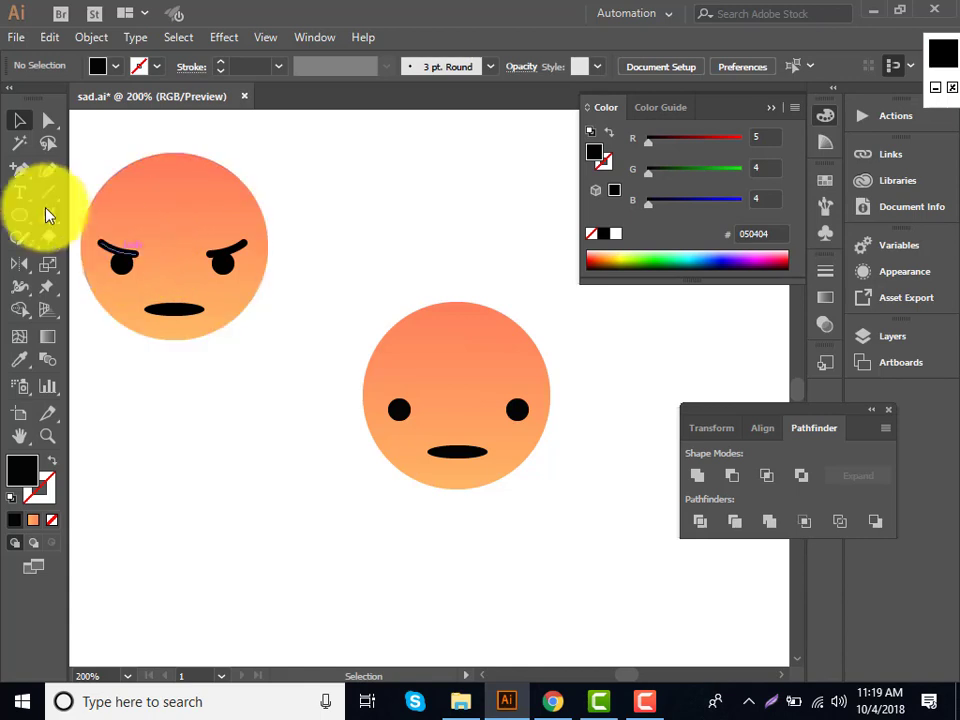
Draw a curved slanted brow above the second face's left eye, with black stroke and no fill
left_click_drag(19, 170, 80, 175)
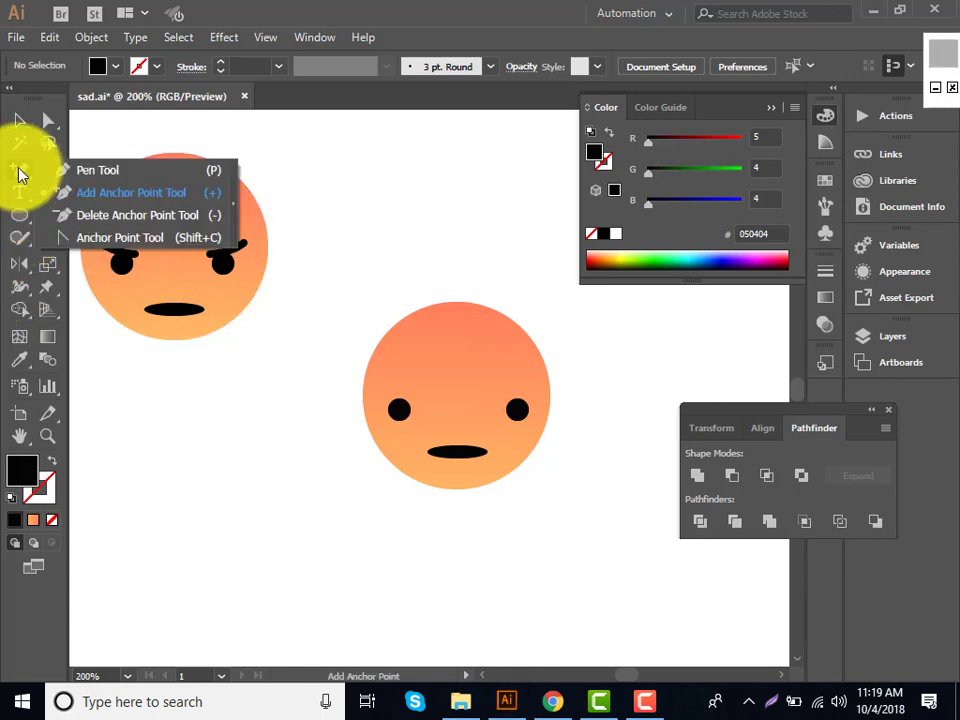
left_click(78, 171)
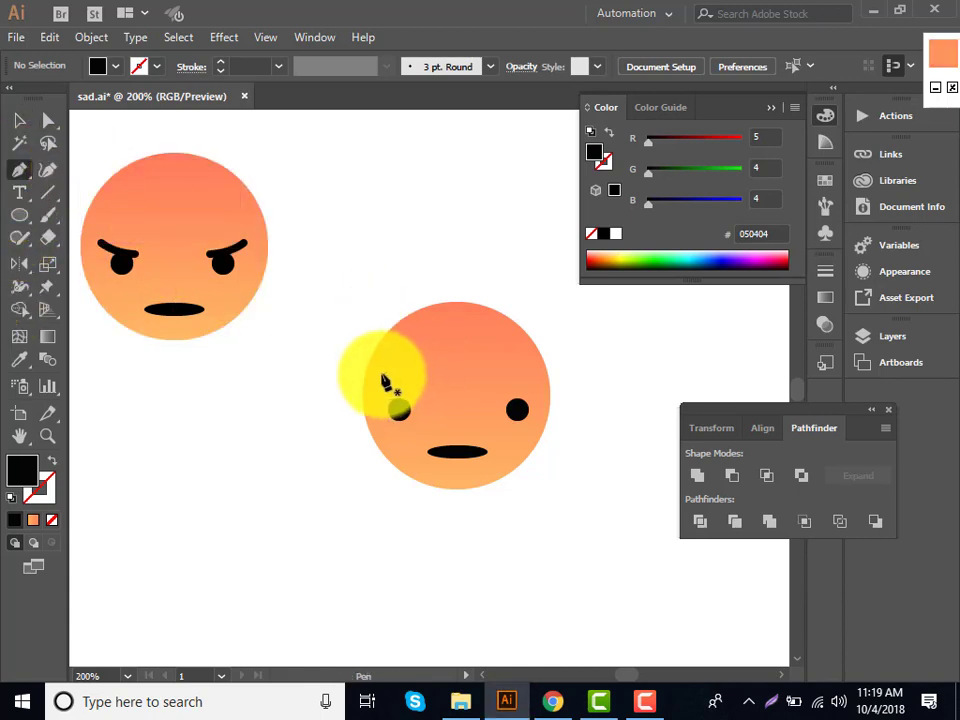
left_click(380, 374)
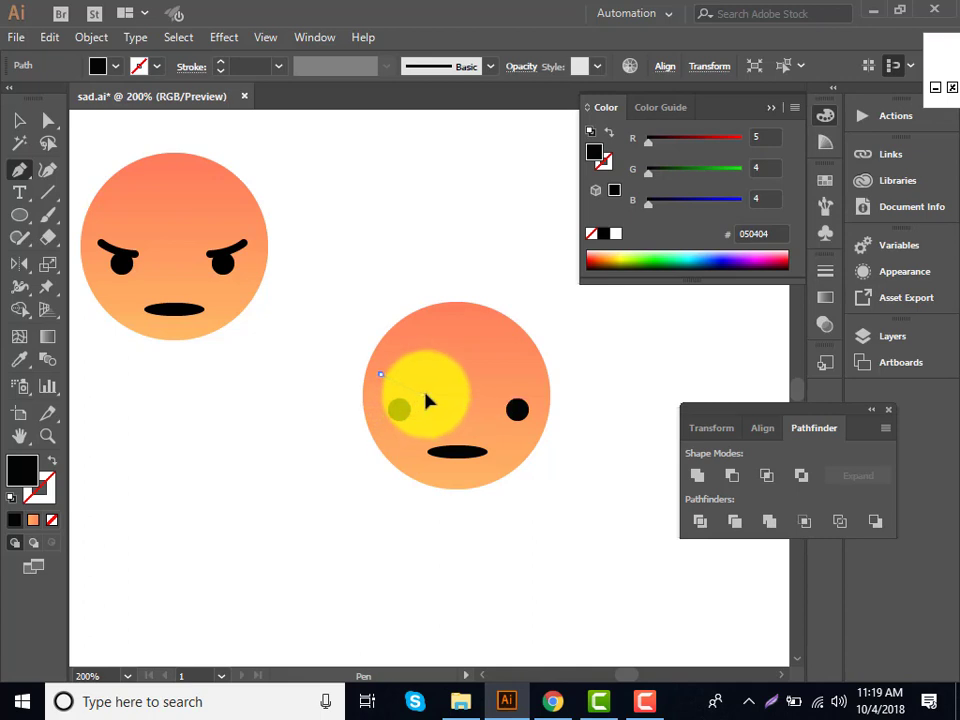
left_click_drag(424, 396, 445, 403)
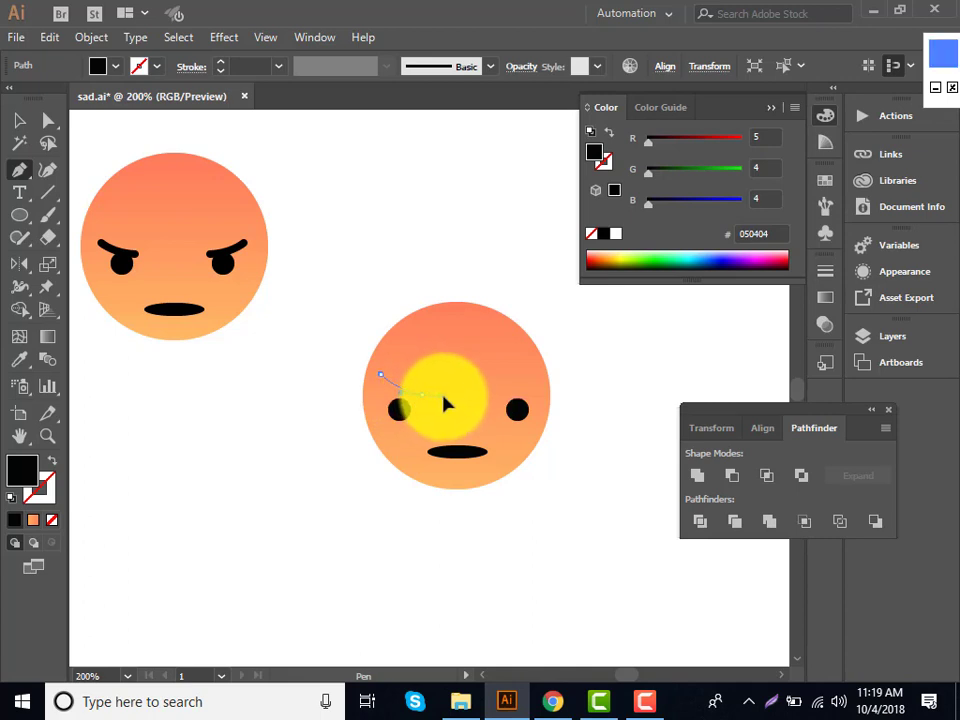
left_click(445, 403)
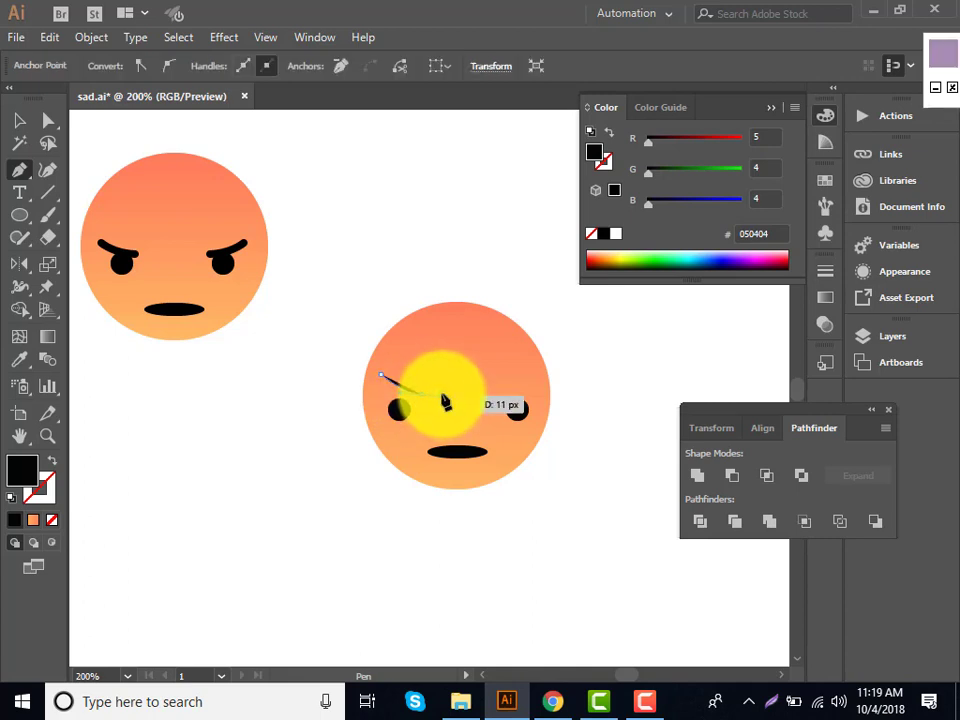
left_click_drag(445, 403, 430, 407)
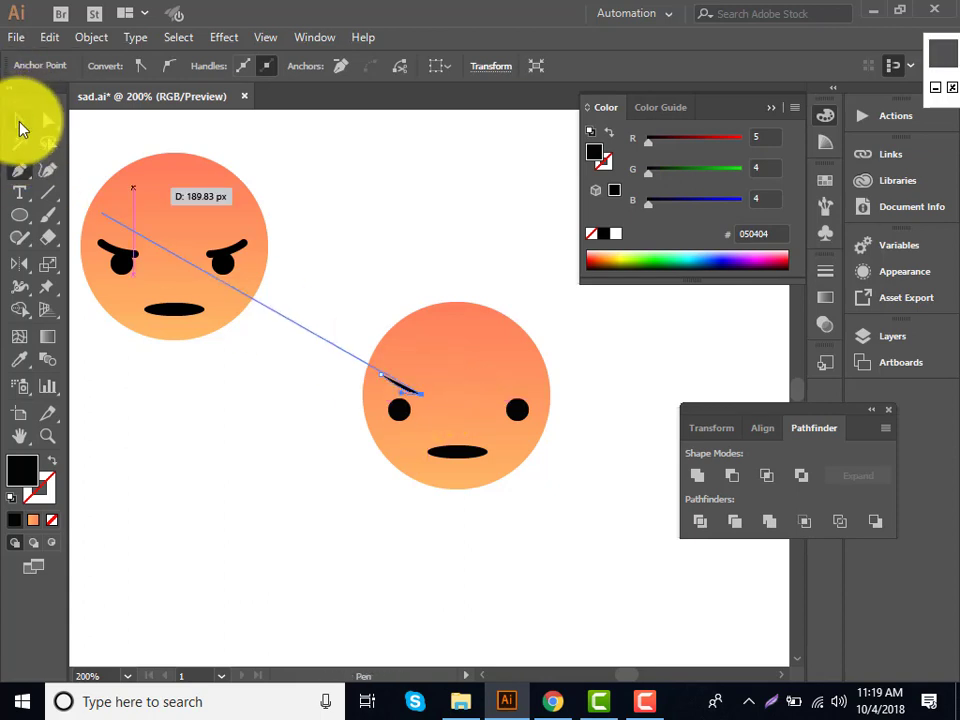
left_click(22, 128)
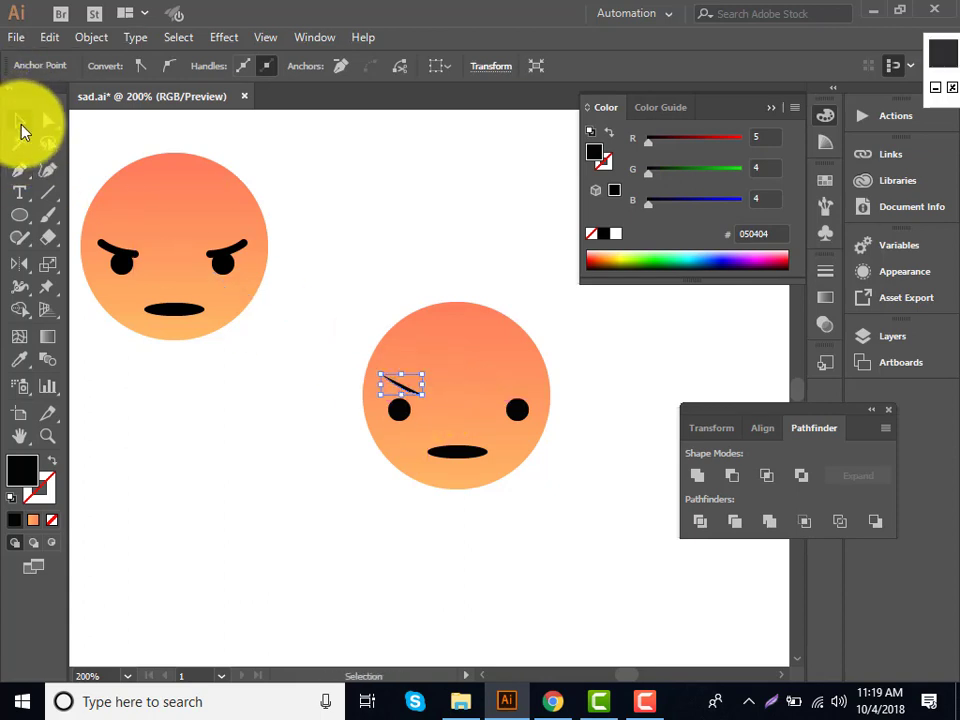
left_click(52, 461)
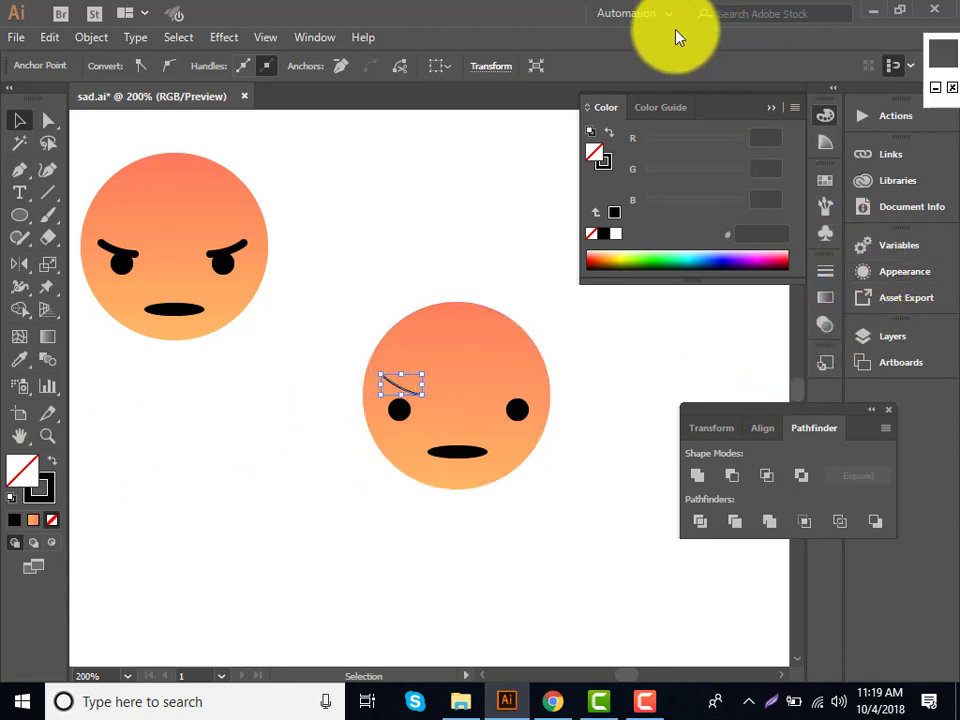
Switch the workspace through Essentials Classic and Layout to Tracing
left_click(650, 14)
left_click(649, 92)
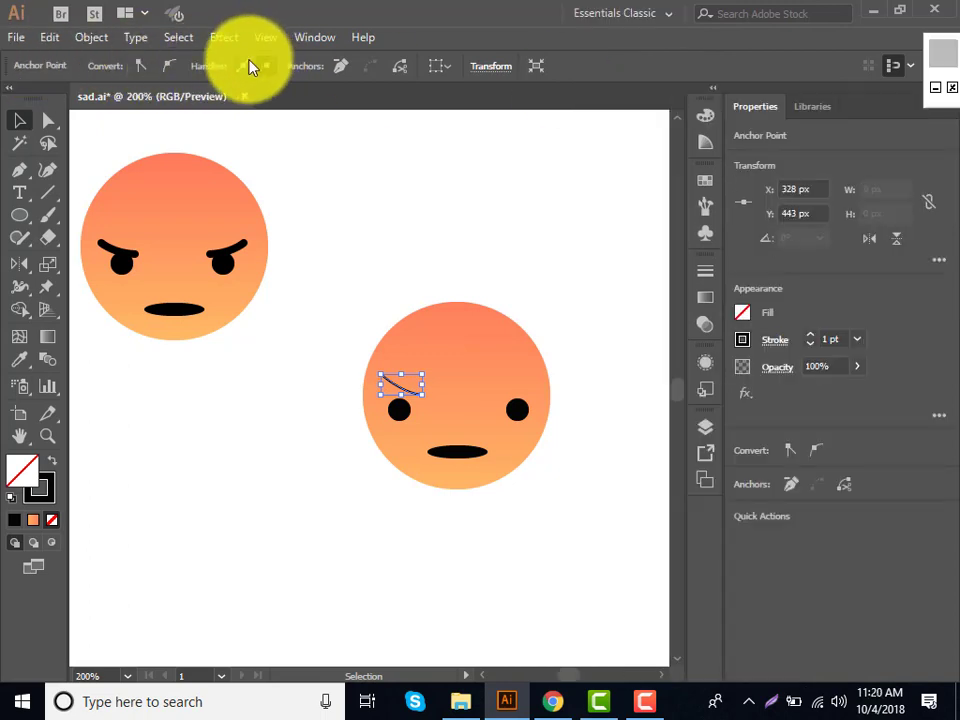
left_click(620, 13)
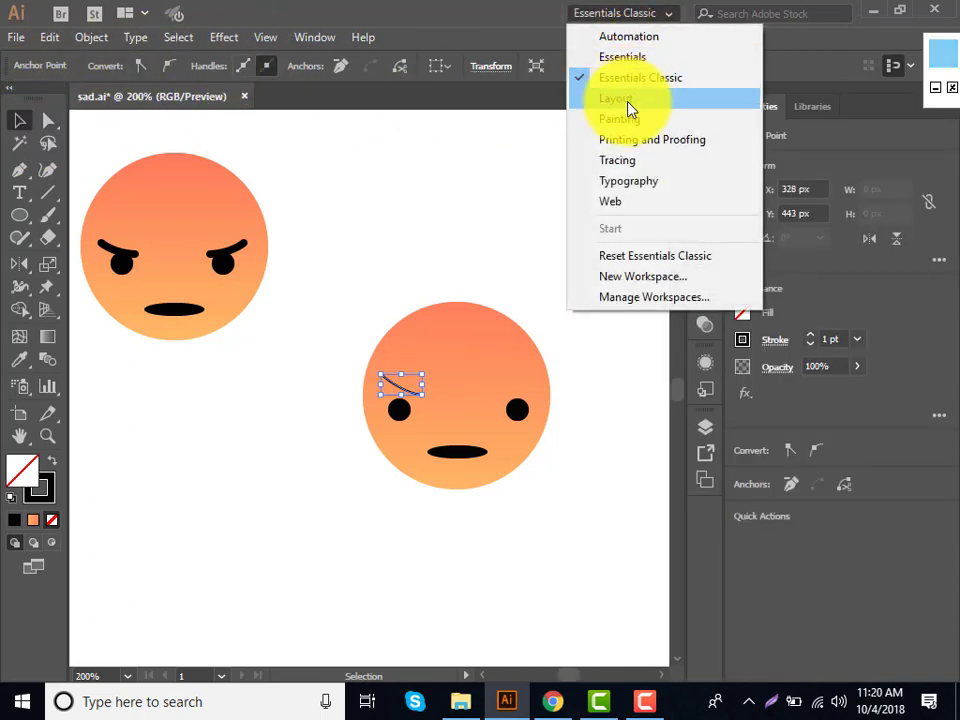
left_click(624, 107)
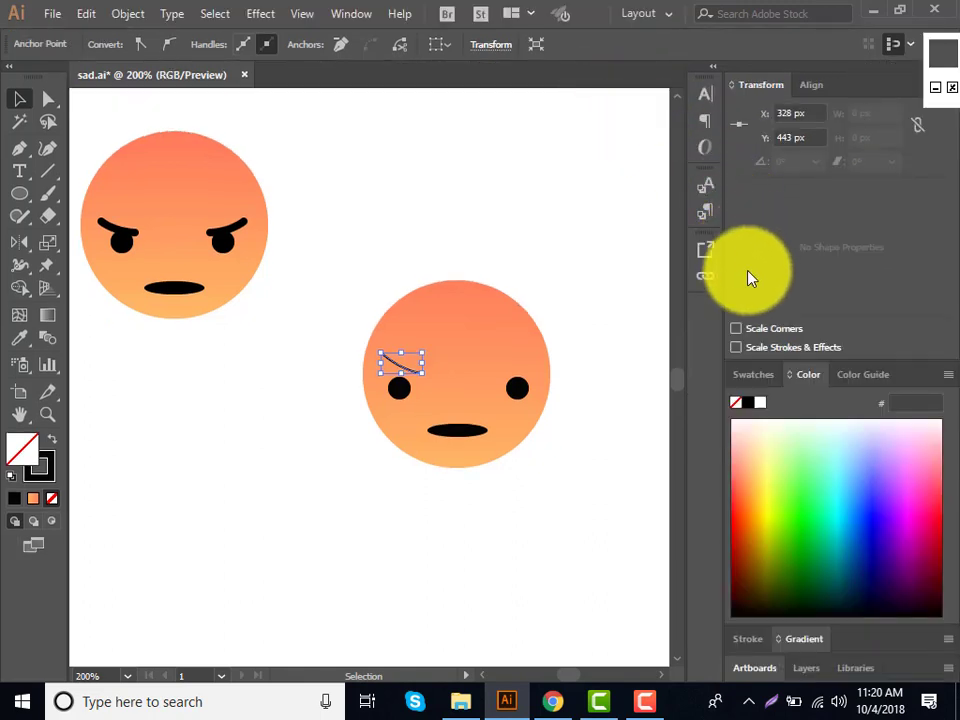
left_click(662, 14)
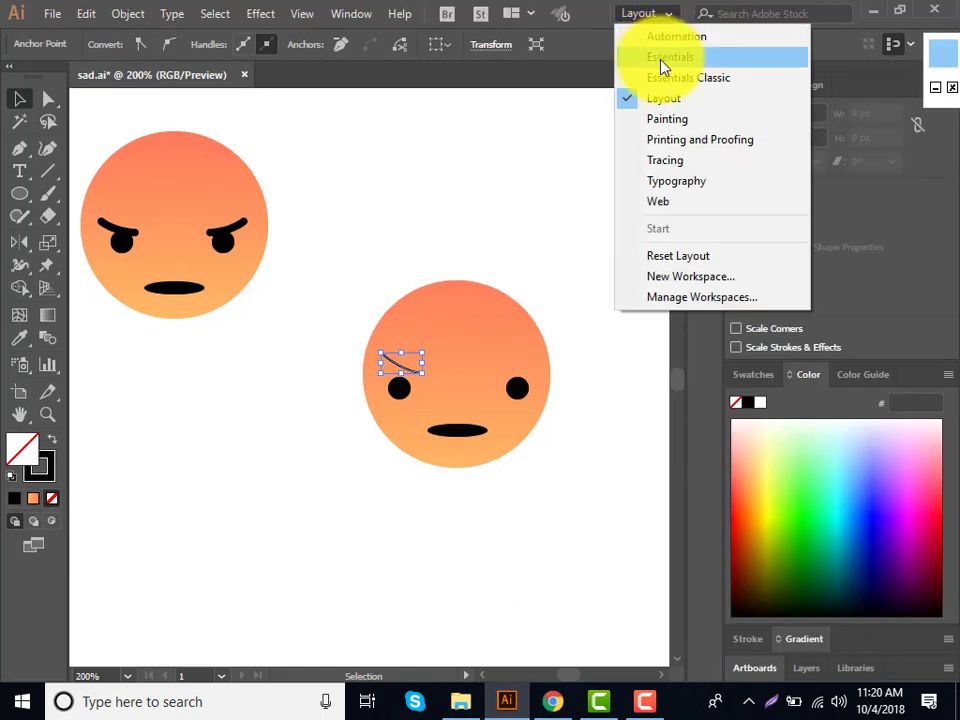
left_click(667, 166)
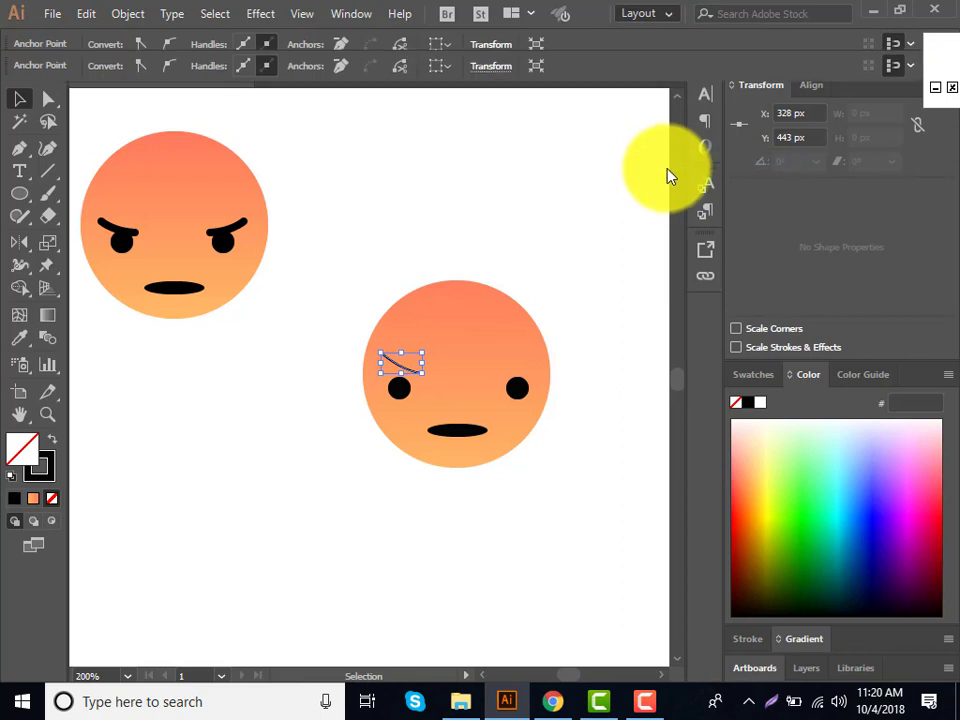
Reselect the brow line and make its stroke colour the active one
left_click(45, 122)
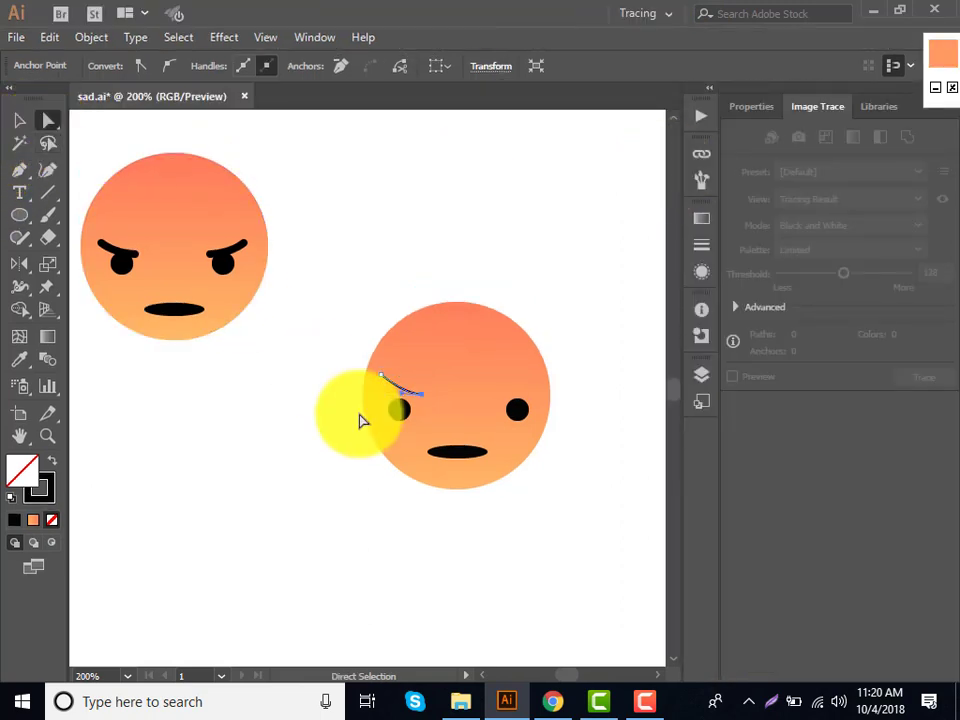
left_click(121, 262)
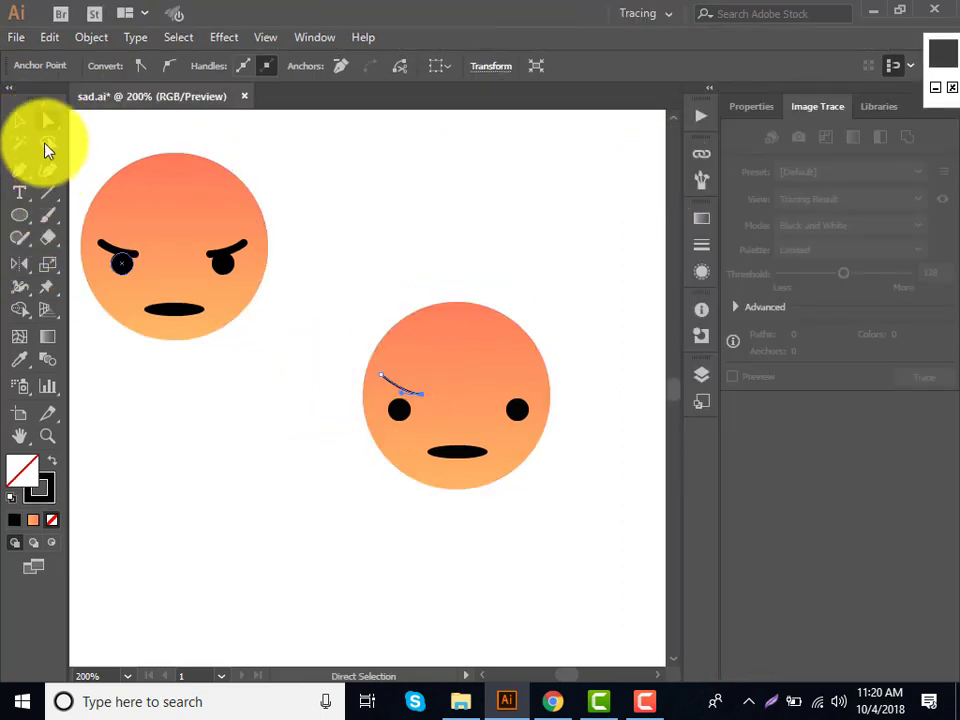
left_click(18, 121)
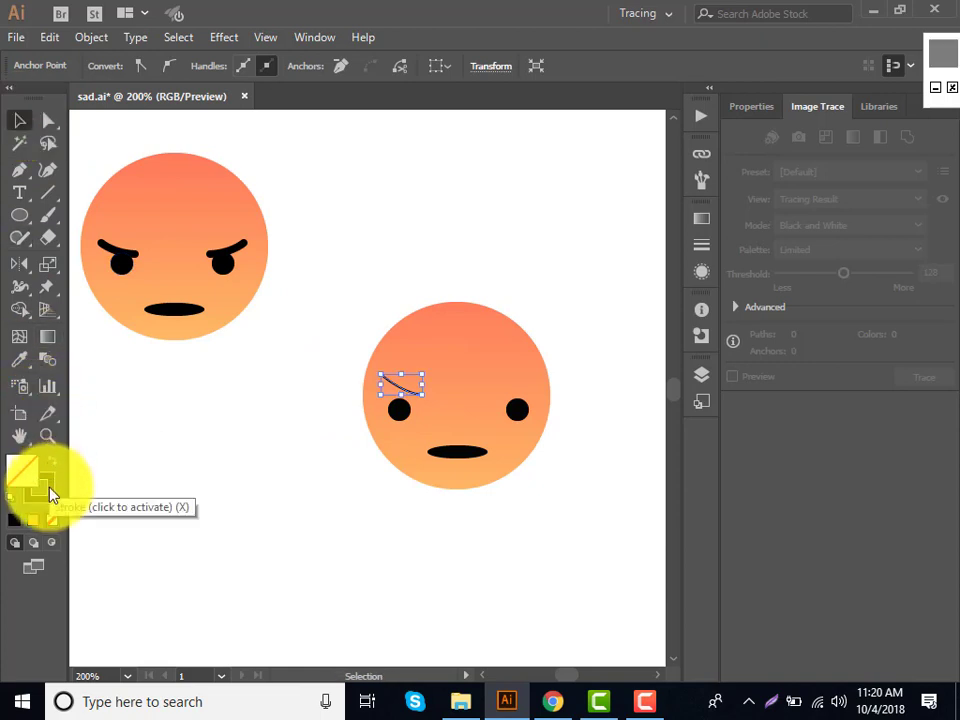
left_click(52, 491)
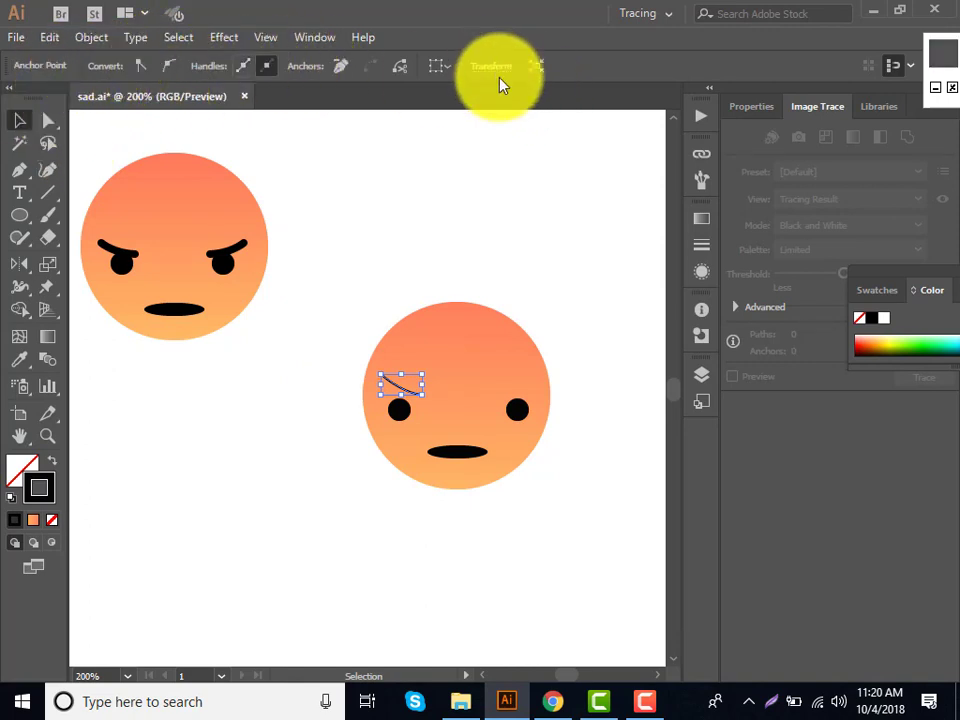
Give the brow no fill and a 4 pt black stroke
key("shift+x")
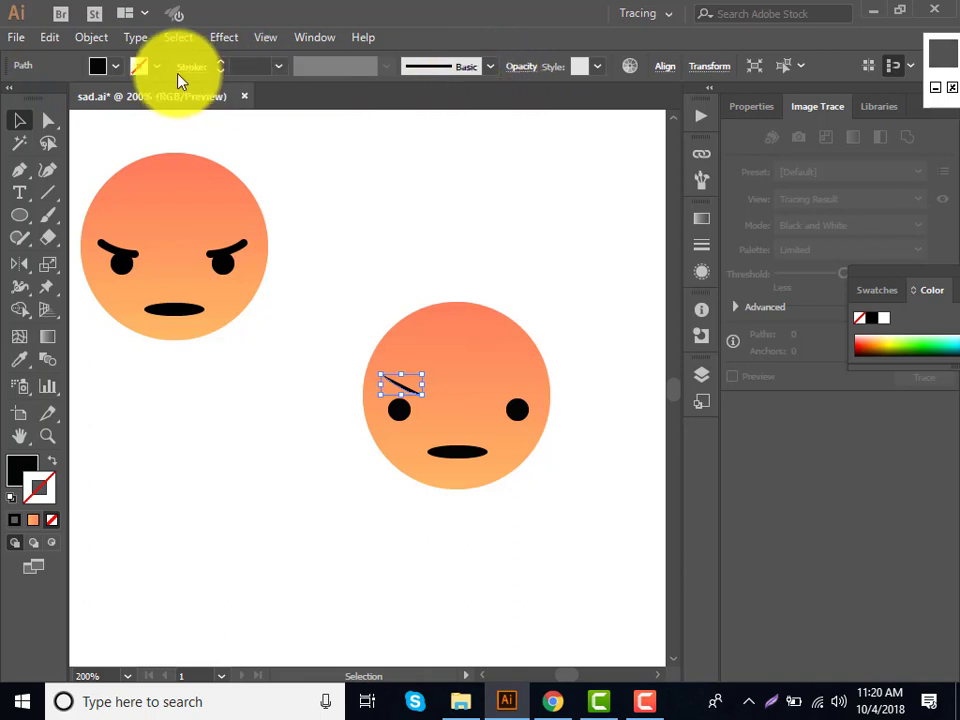
left_click(115, 66)
left_click(50, 108)
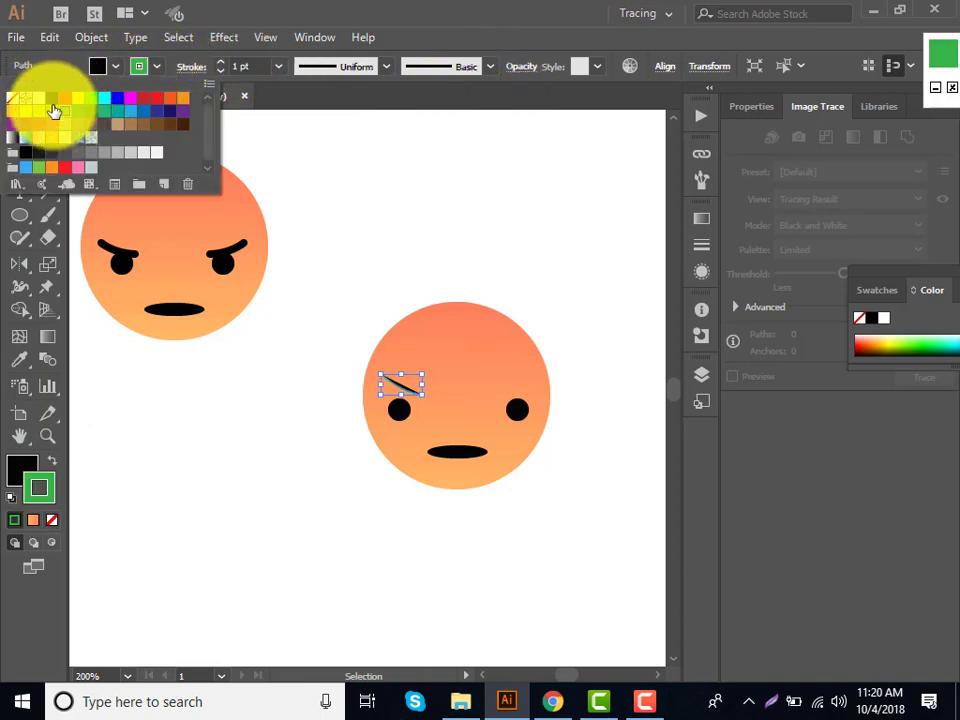
left_click(50, 108)
left_click(111, 65)
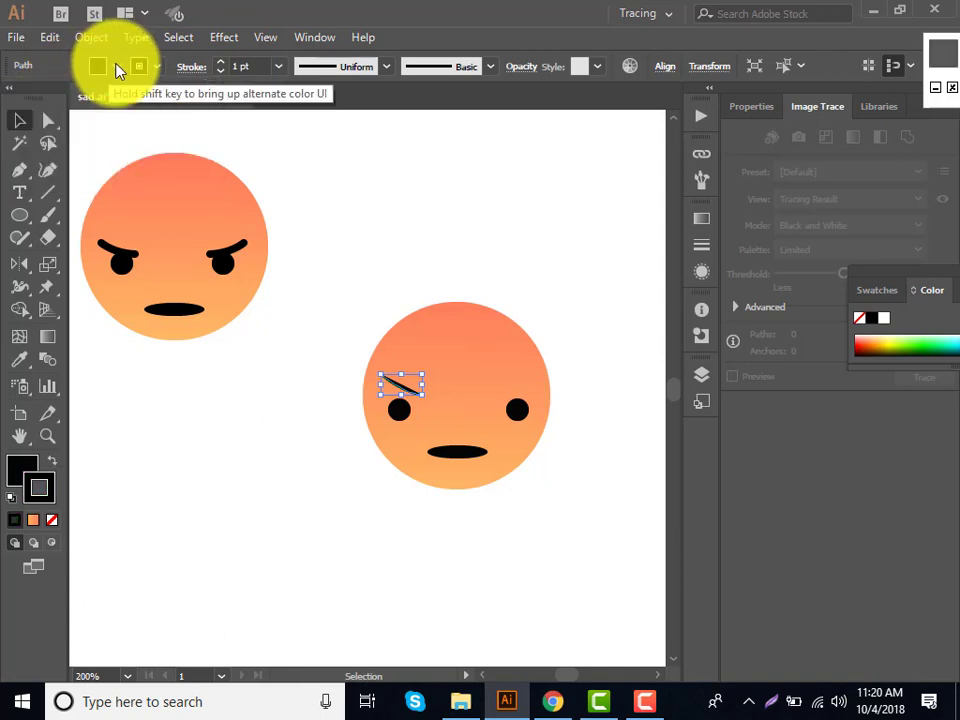
left_click(111, 65)
left_click(38, 97)
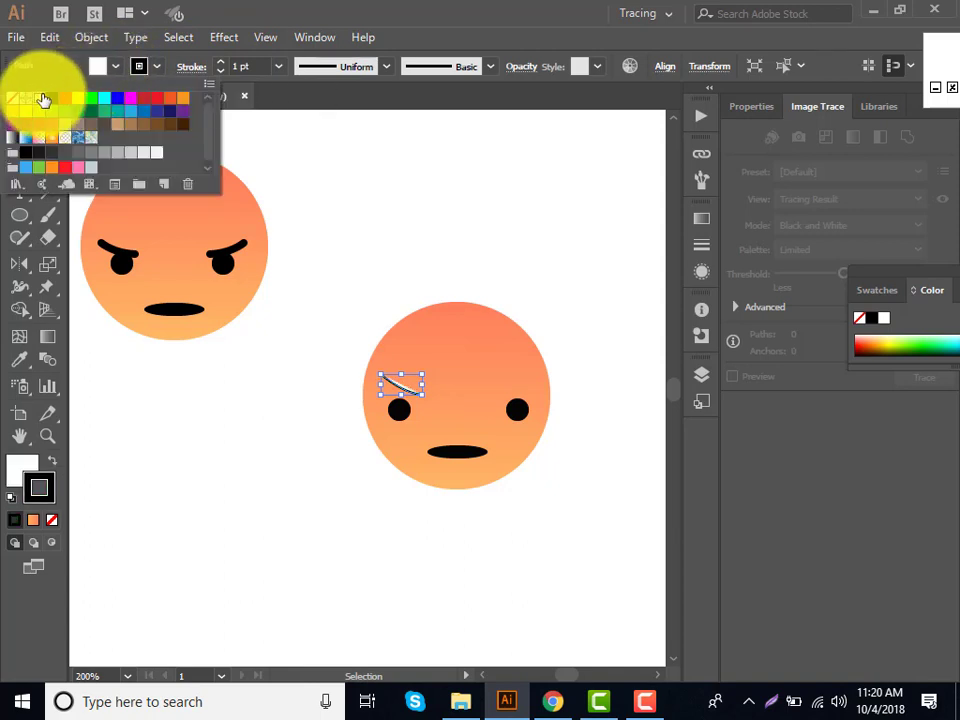
key("Escape")
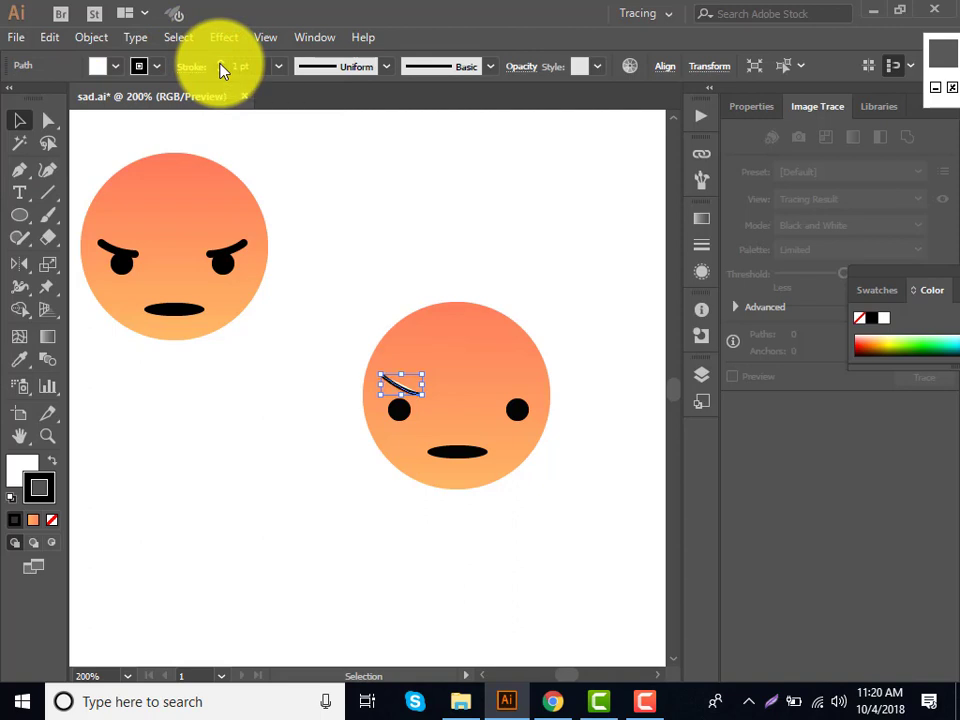
left_click(220, 62)
left_click(220, 62)
left_click(220, 62)
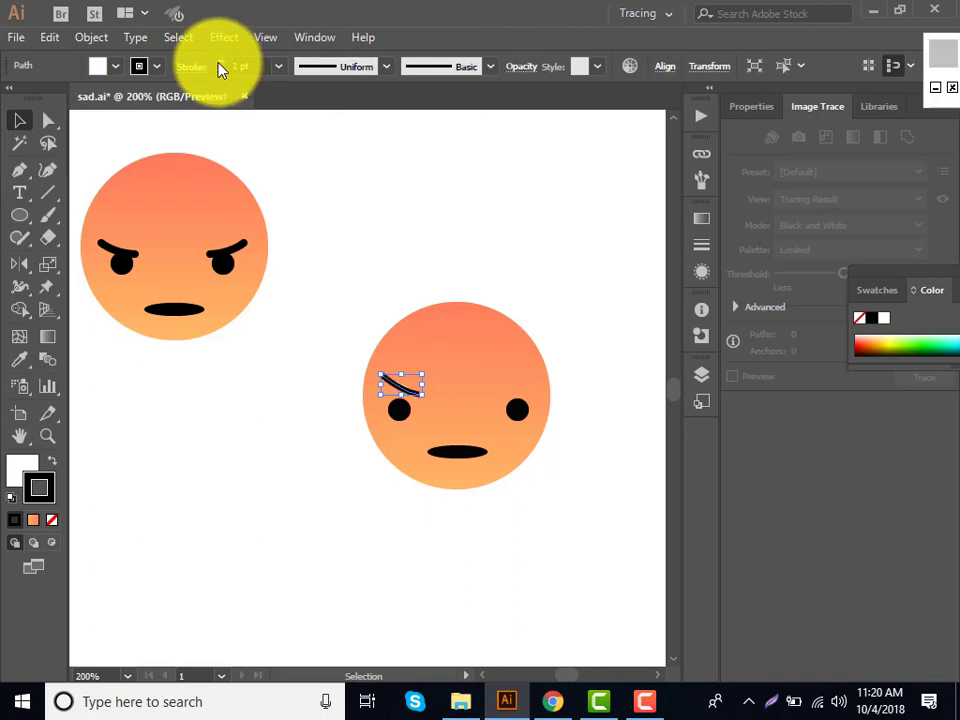
left_click(114, 66)
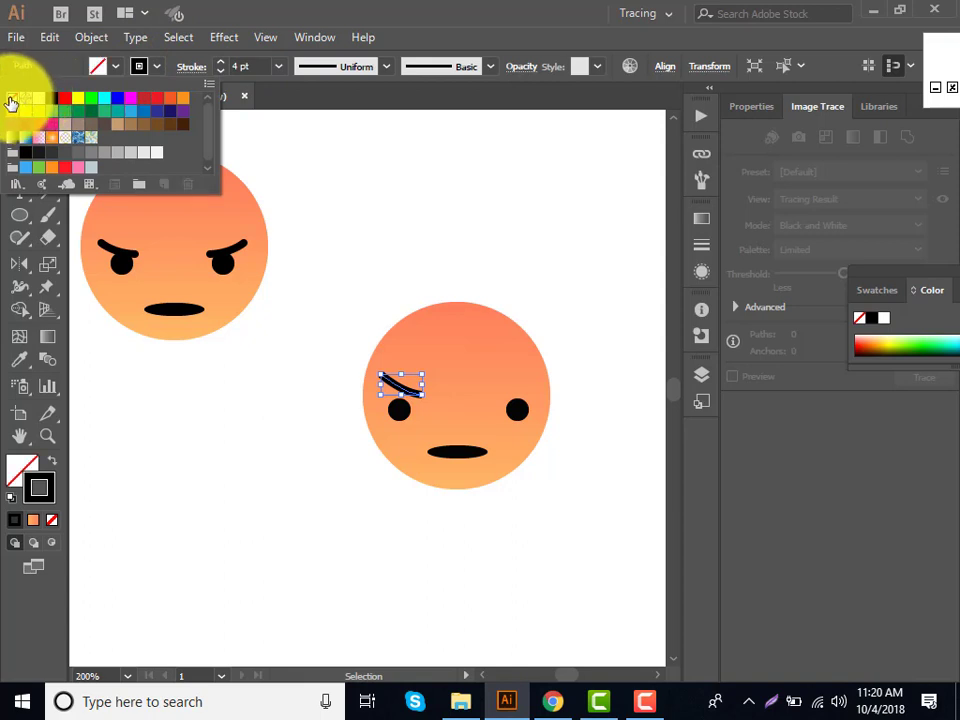
key("Escape")
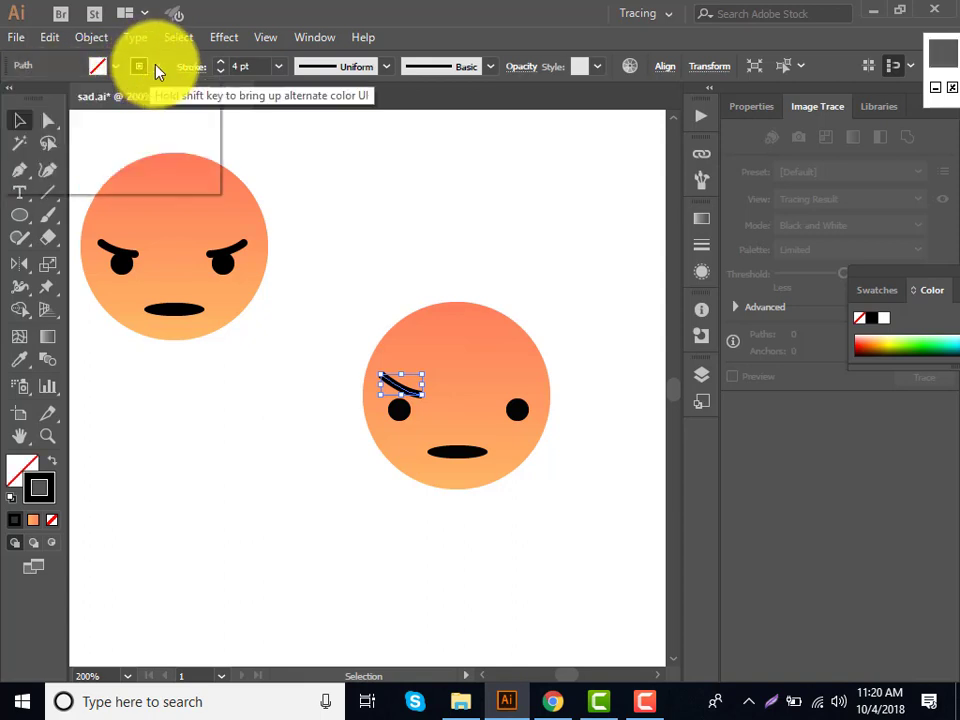
Give the brow Round Cap ends and shorten it to sit just above the left eye
left_click(156, 68)
key("Escape")
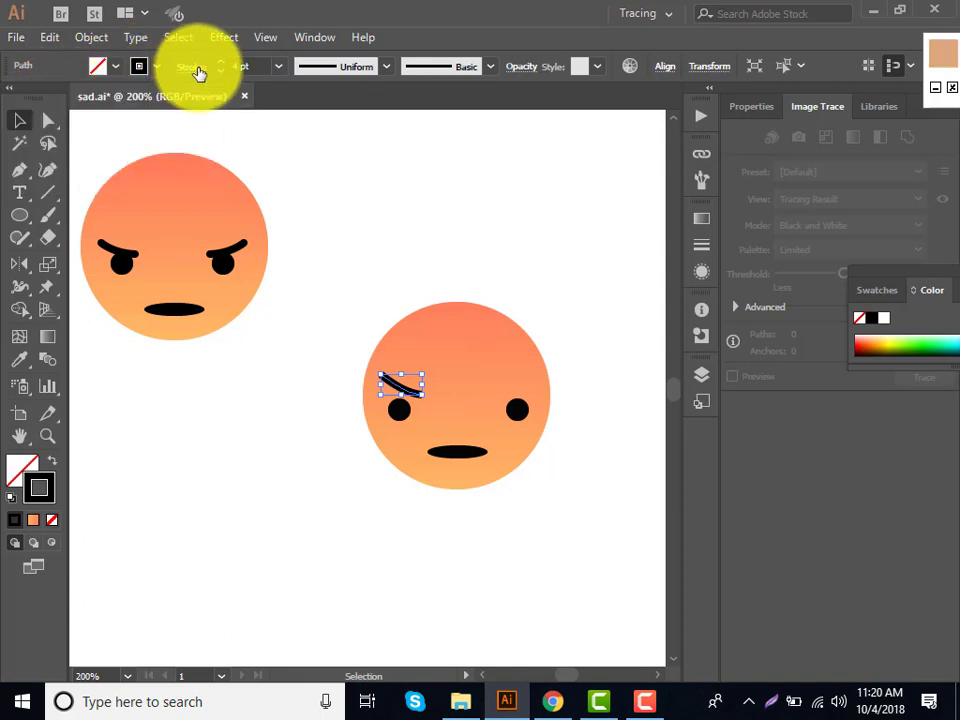
left_click(199, 68)
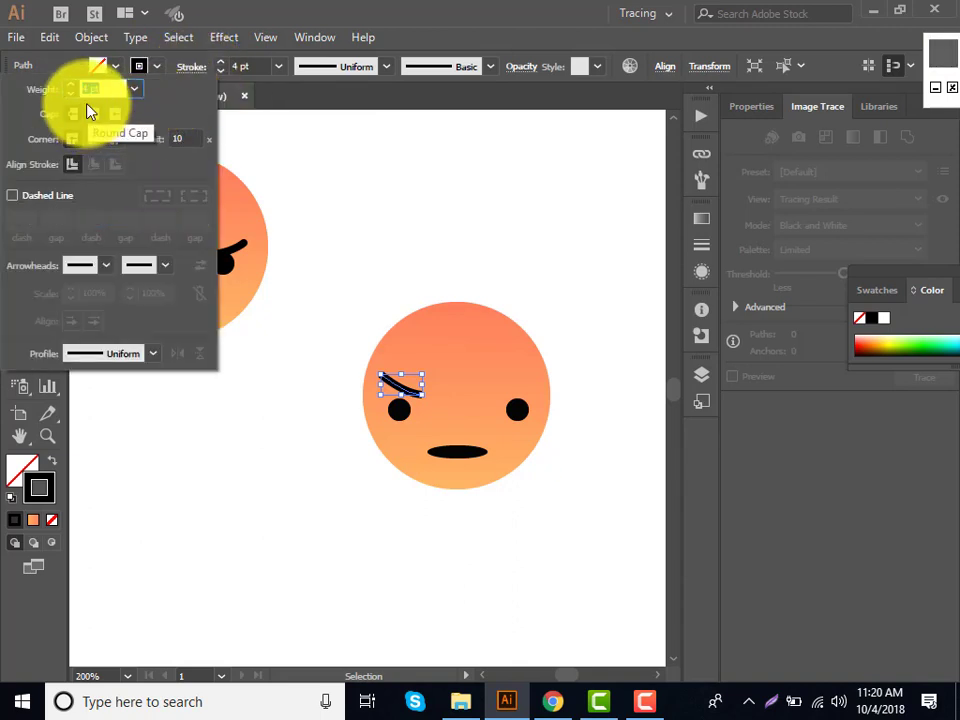
left_click(91, 114)
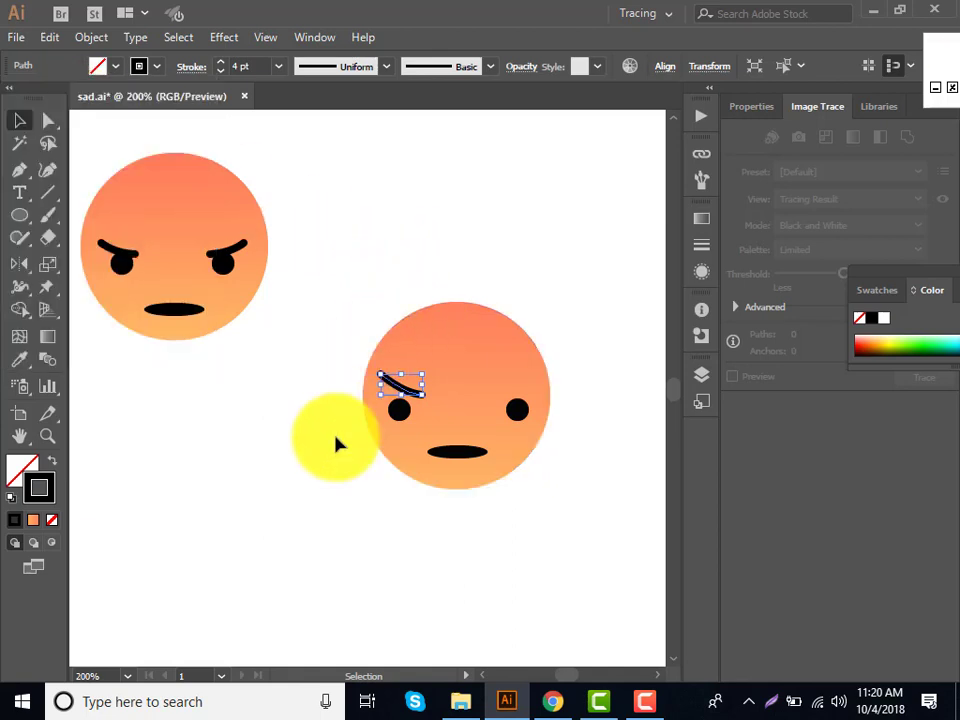
left_click(337, 444)
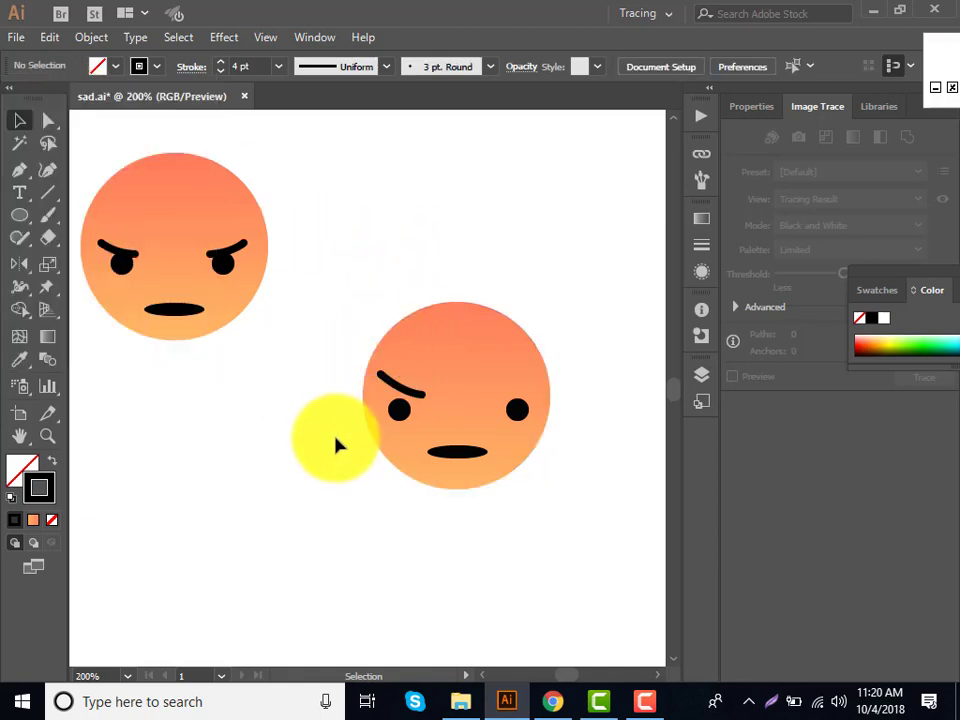
left_click(403, 397)
left_click_drag(381, 379, 390, 382)
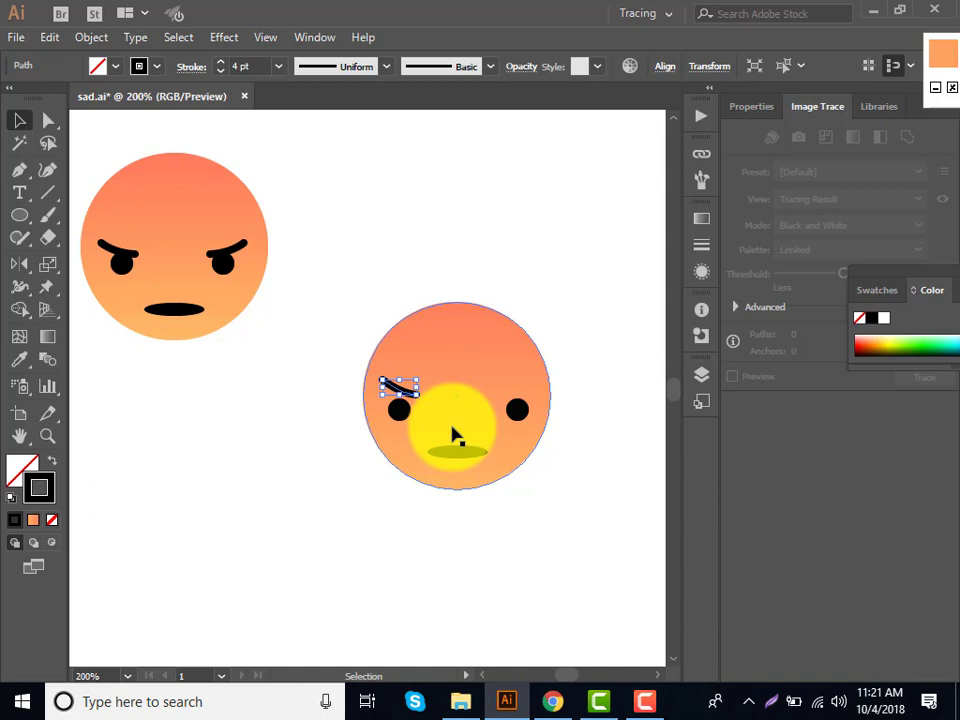
Reflect a copy of the brow across the vertical axis for the right eye, then deselect both brows
double_click(22, 266)
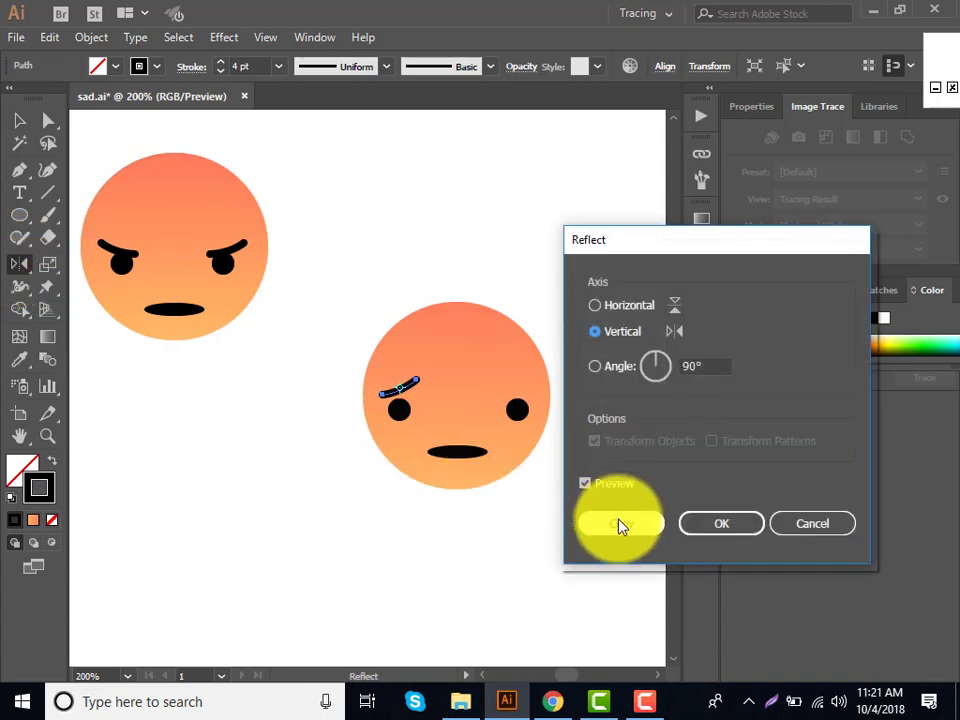
left_click(619, 524)
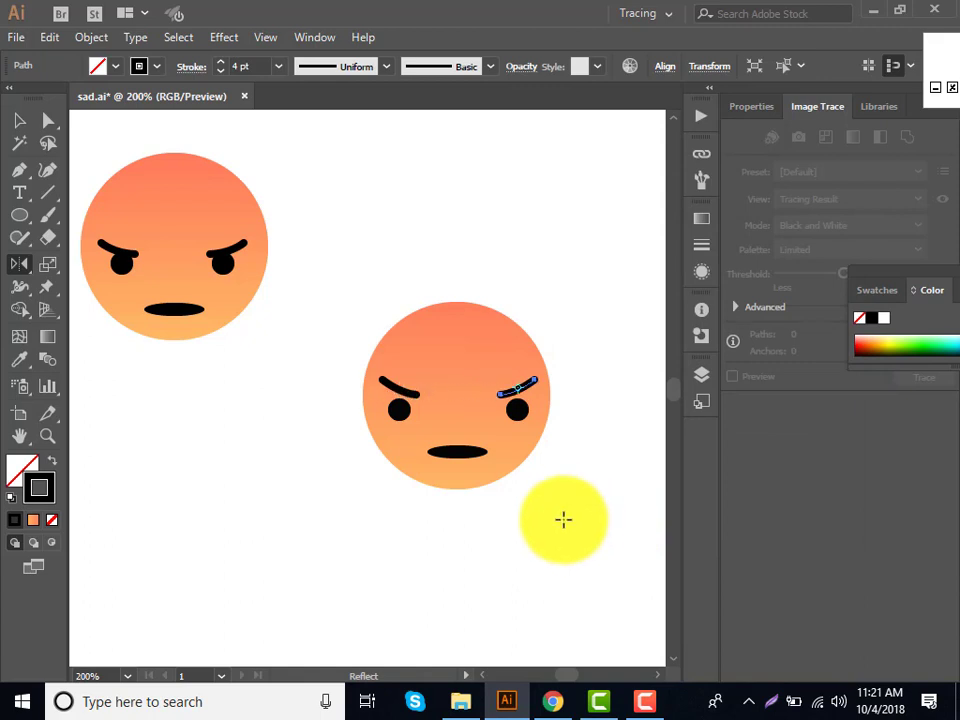
left_click(14, 122)
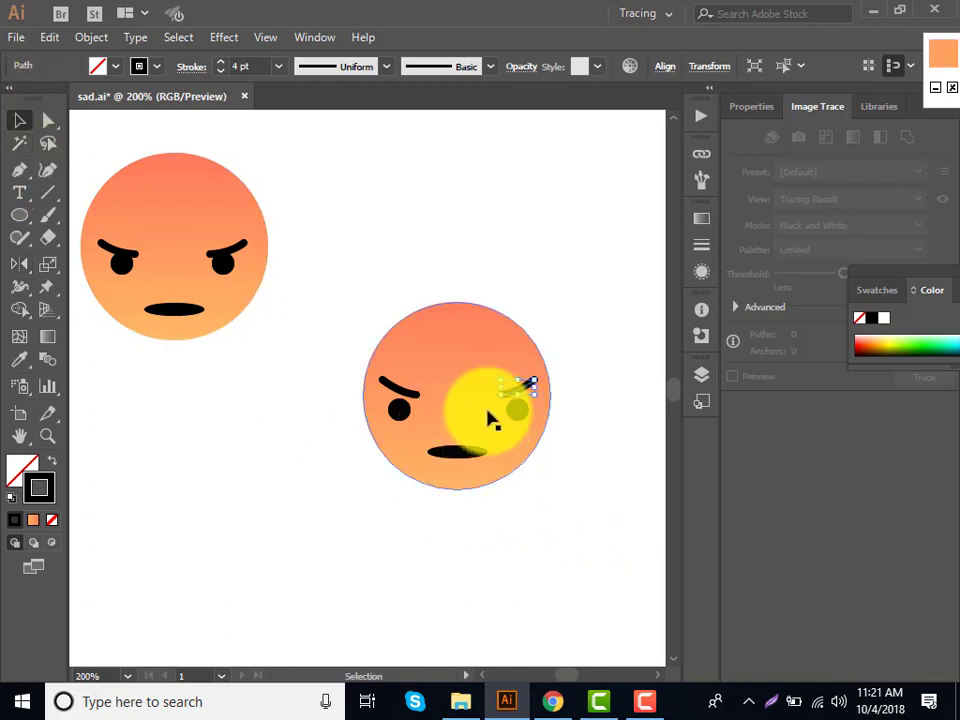
left_click(406, 395, "shift")
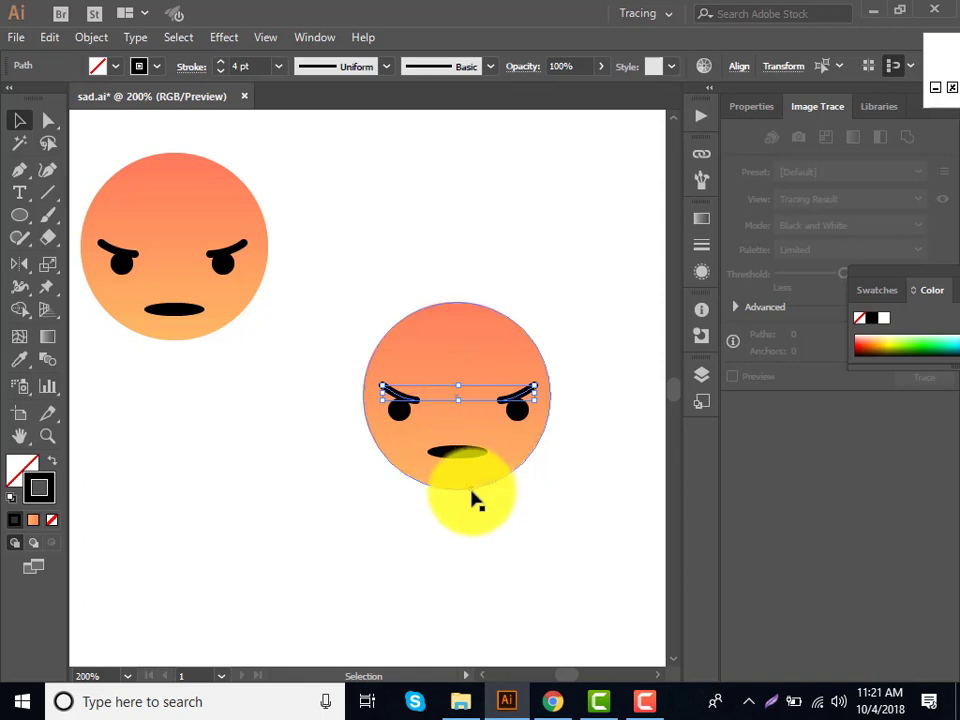
left_click(545, 547)
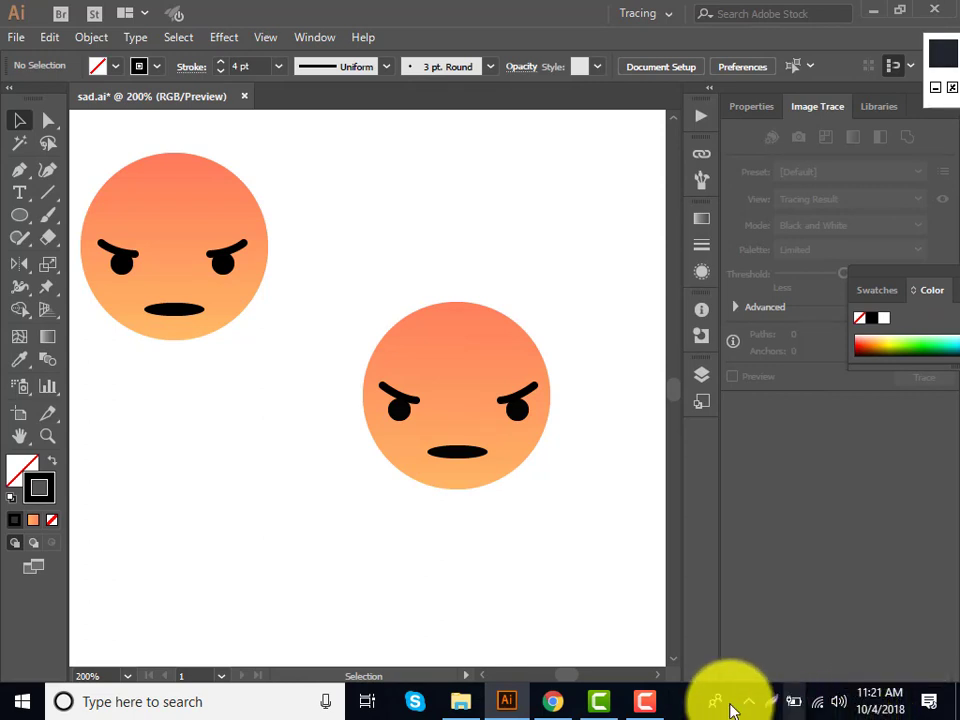
Show the Camtasia recorder's Pause/Stop controls from the taskbar
left_click(643, 695)
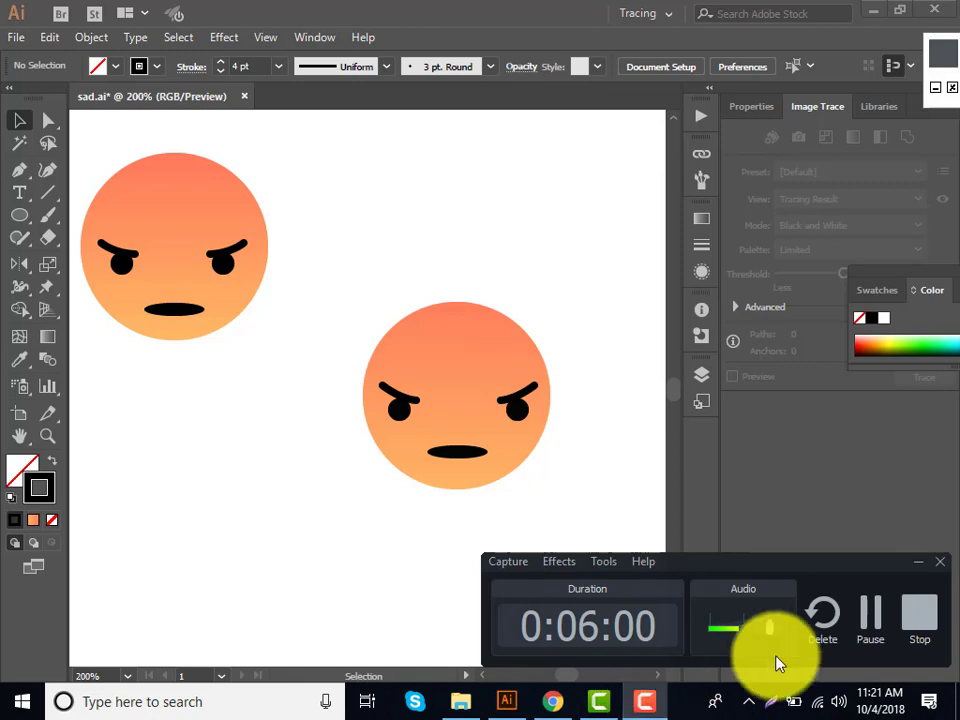